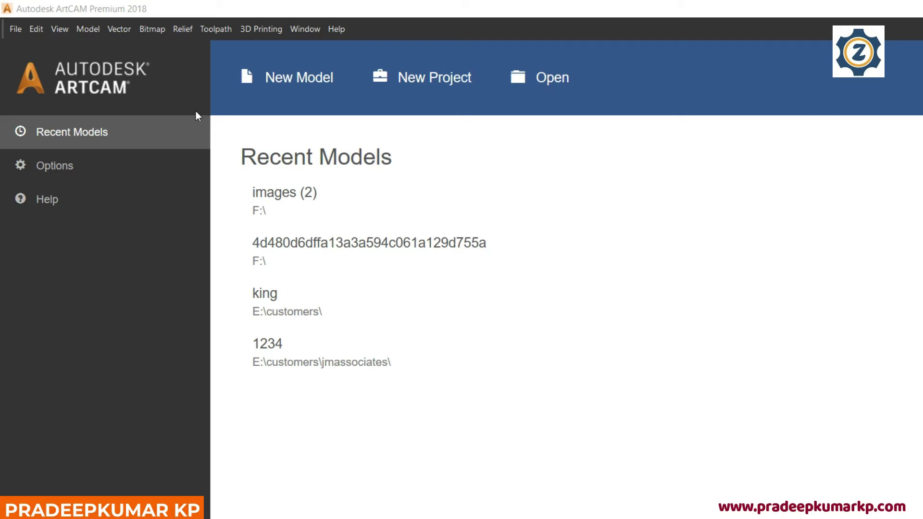
# - Bring up the Open dialog from the File menu to choose an existing file
pyautogui.click(16, 30)
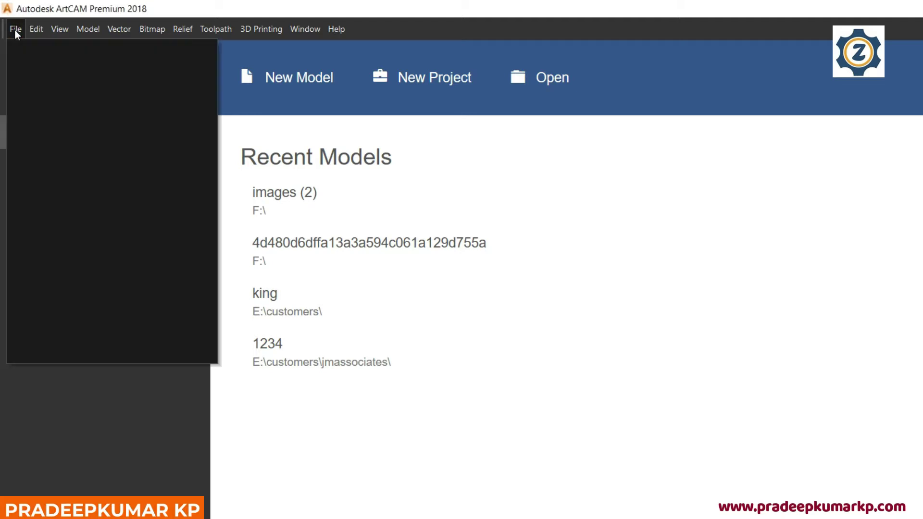
pyautogui.click(34, 72)
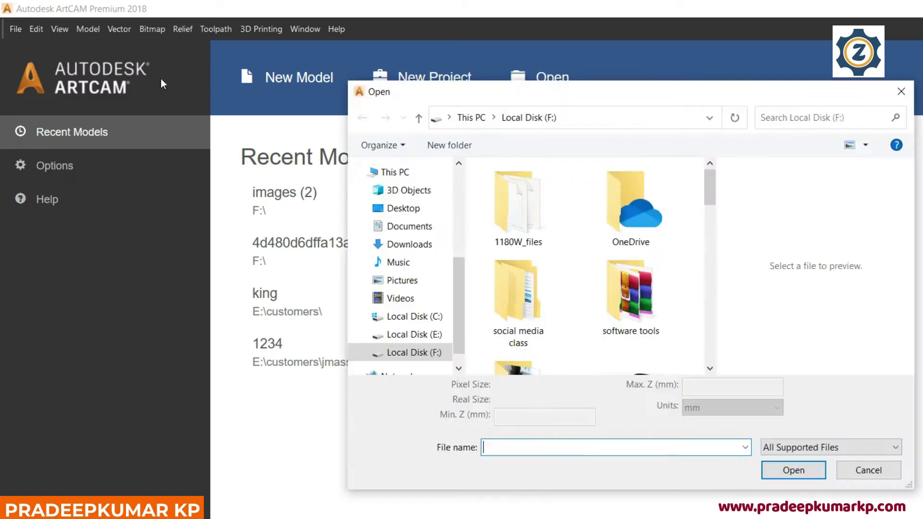
# - Open the butterfly picture 'images (2)' from Local Disk (F:)
pyautogui.click(565, 151)
pyautogui.scroll(-5, 568, 182)
pyautogui.scroll(-8, 570, 202)
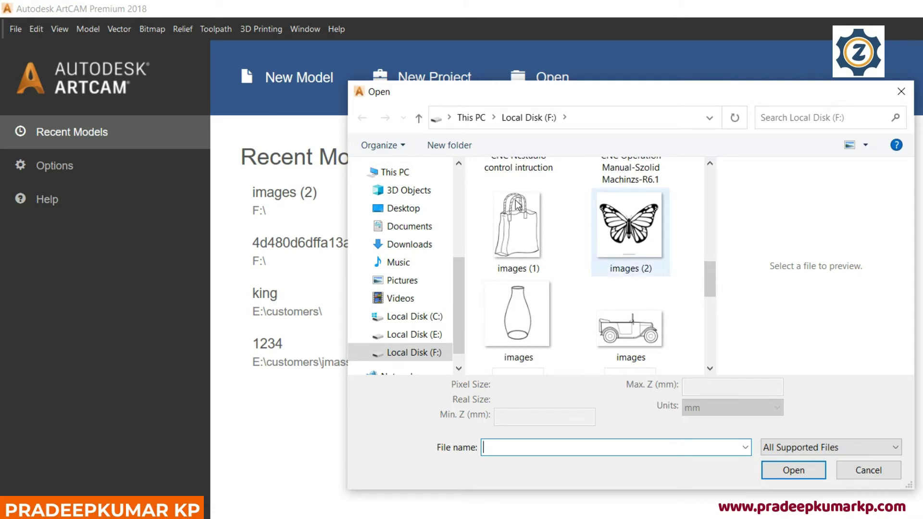
pyautogui.click(640, 234)
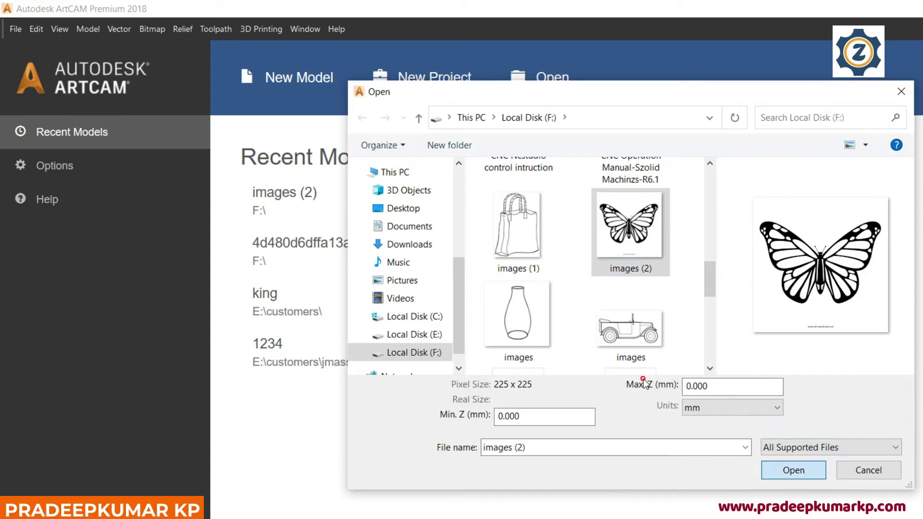
pyautogui.press('Return')
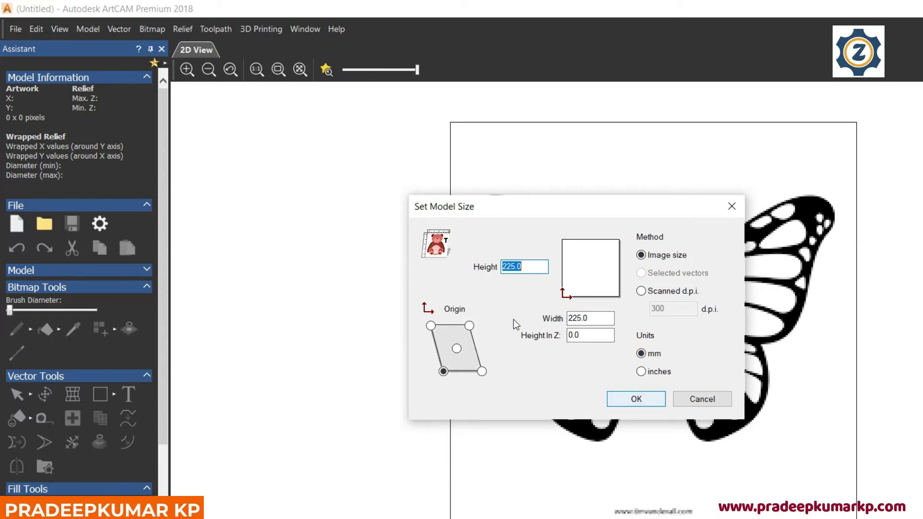
# - Accept the 225 x 225 mm model size so the butterfly image opens as a new model
pyautogui.press('Return')
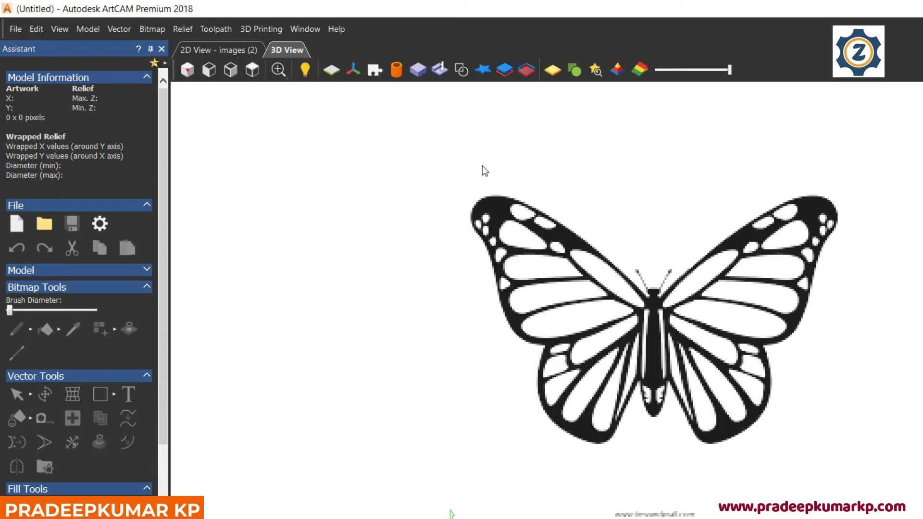
pyautogui.scroll(2, 522, 256)
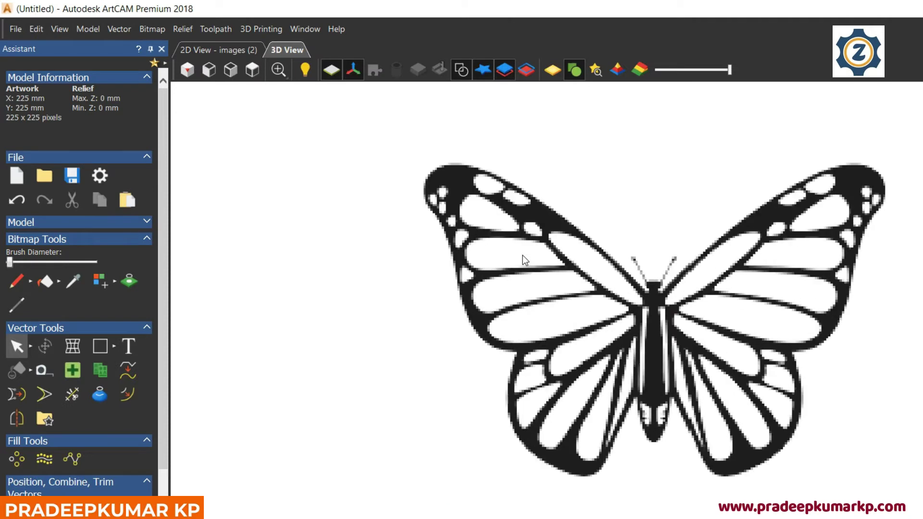
pyautogui.scroll(1, 523, 260)
pyautogui.scroll(-1, 523, 260)
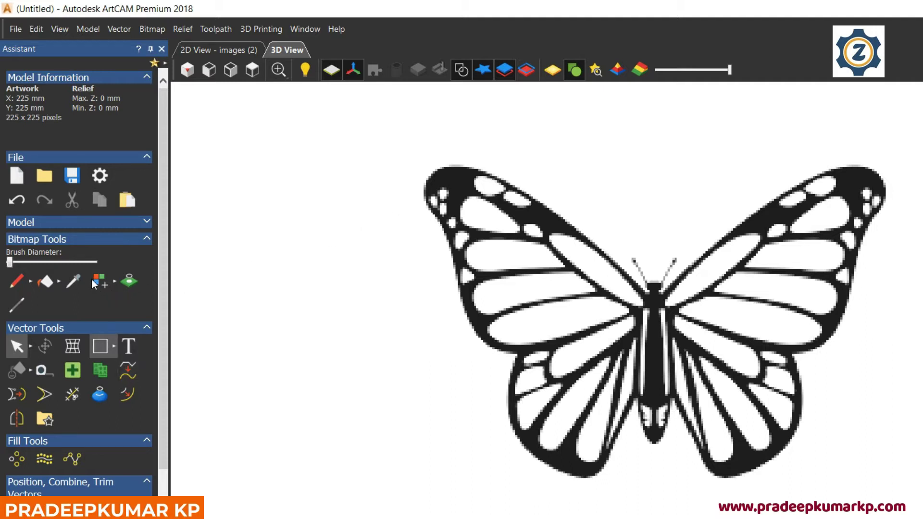
pyautogui.click(115, 346)
# - With the Polyline tool, trace the left wing's outer edge up to its top corner
pyautogui.click(173, 346)
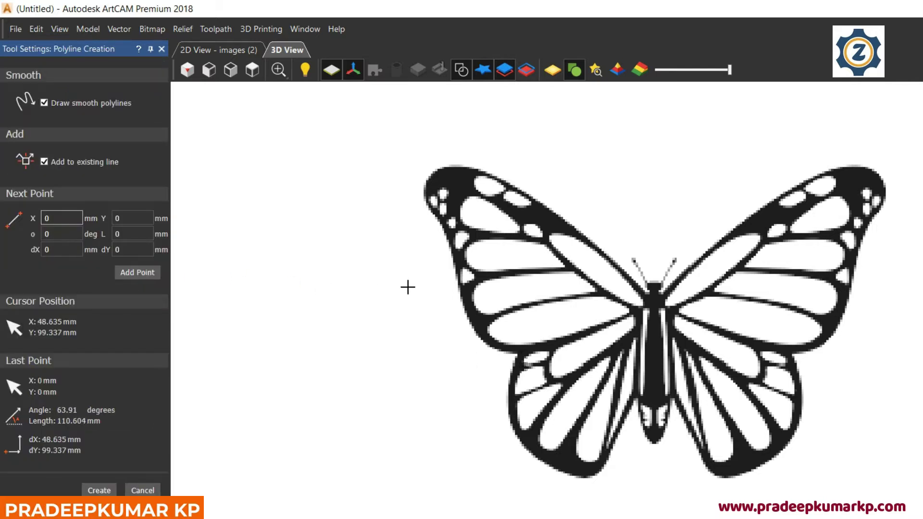
pyautogui.scroll(1, 406, 287)
pyautogui.click(414, 282)
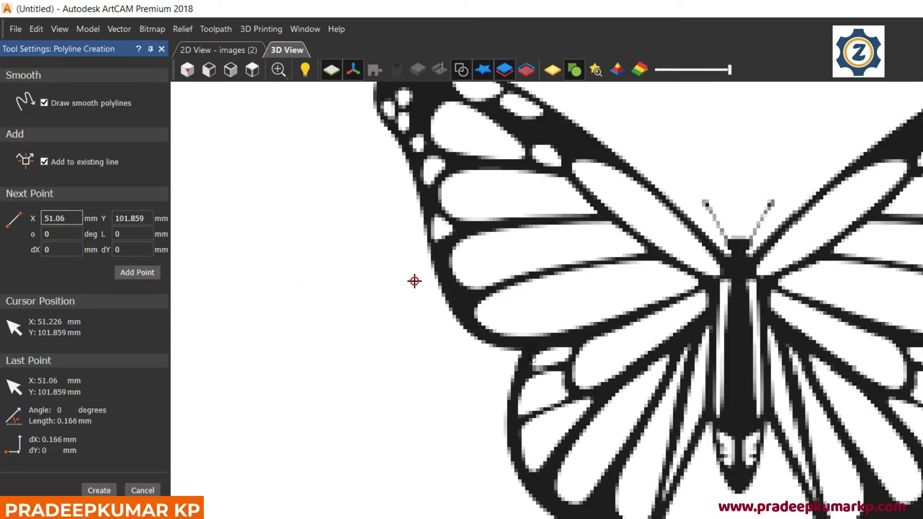
pyautogui.click(380, 275)
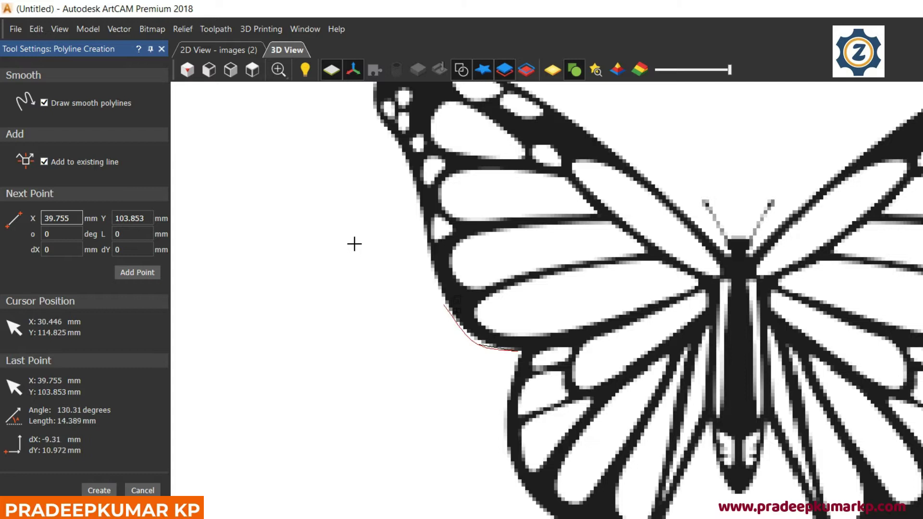
pyautogui.click(353, 242)
pyautogui.click(342, 198)
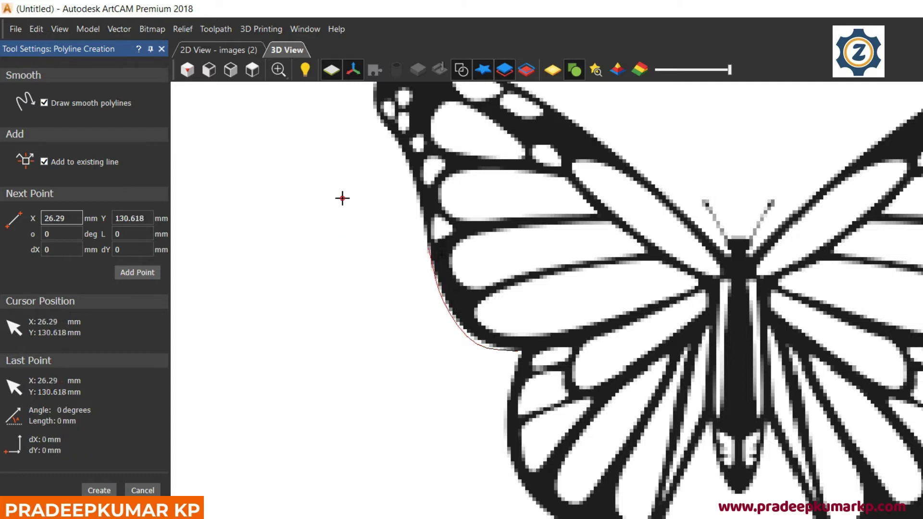
pyautogui.click(332, 155)
pyautogui.click(323, 126)
pyautogui.click(312, 105)
pyautogui.click(304, 95)
pyautogui.scroll(2, 308, 98)
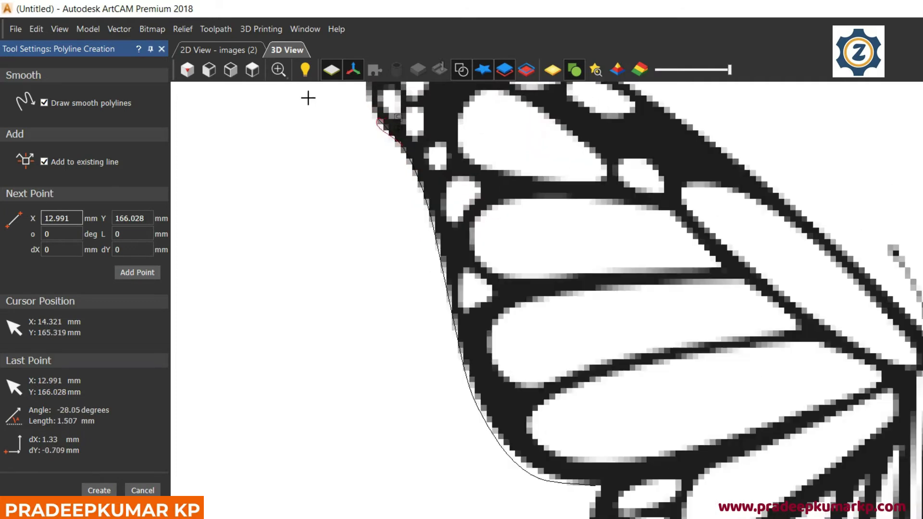
pyautogui.scroll(-3, 308, 99)
pyautogui.click(407, 158)
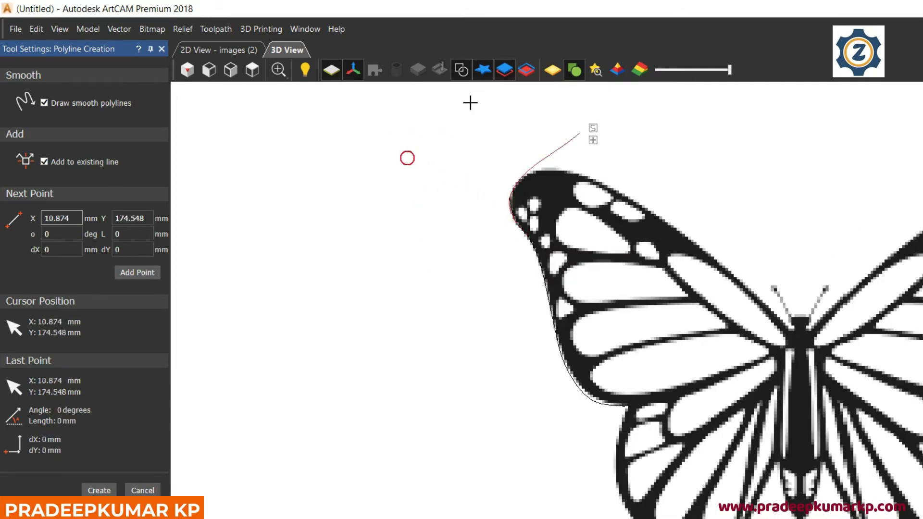
# - Fade the butterfly to light grey and trace the wing's rounded top down to the antenna base
pyautogui.moveTo(729, 69); pyautogui.dragTo(668, 70)
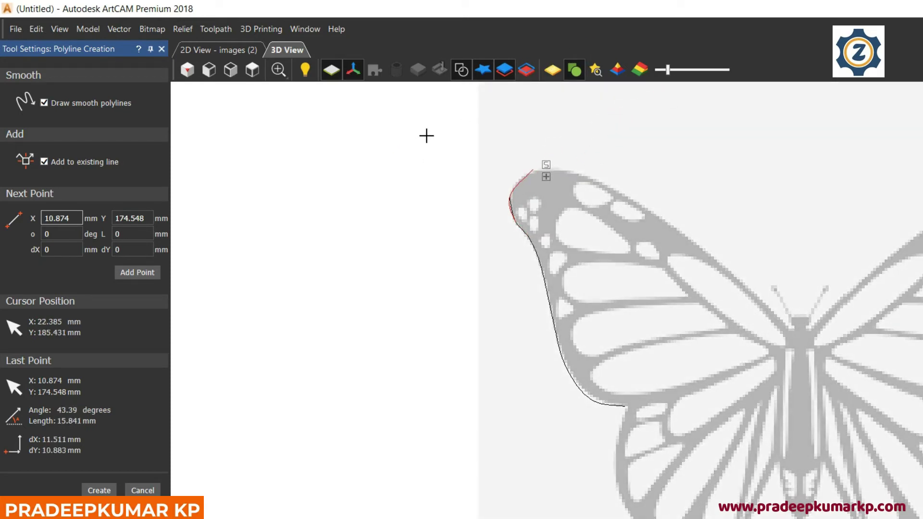
pyautogui.click(418, 138)
pyautogui.click(449, 137)
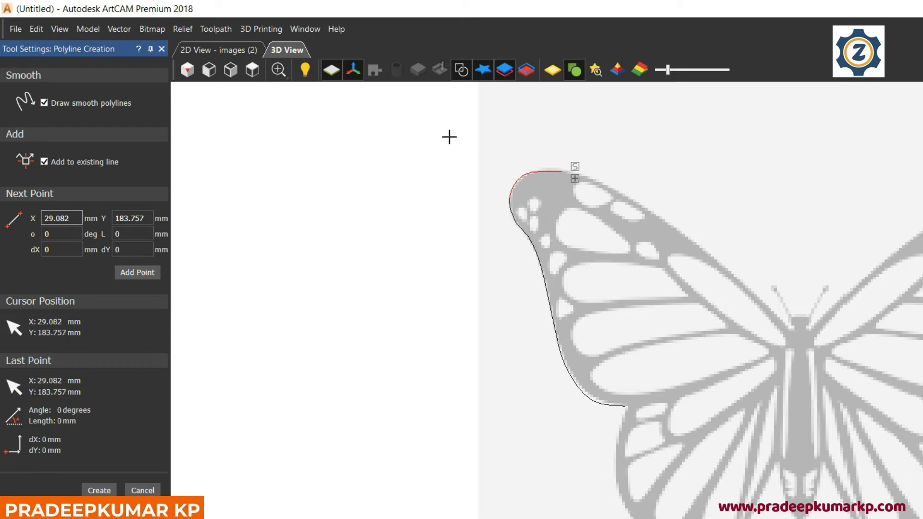
pyautogui.click(486, 148)
pyautogui.click(525, 173)
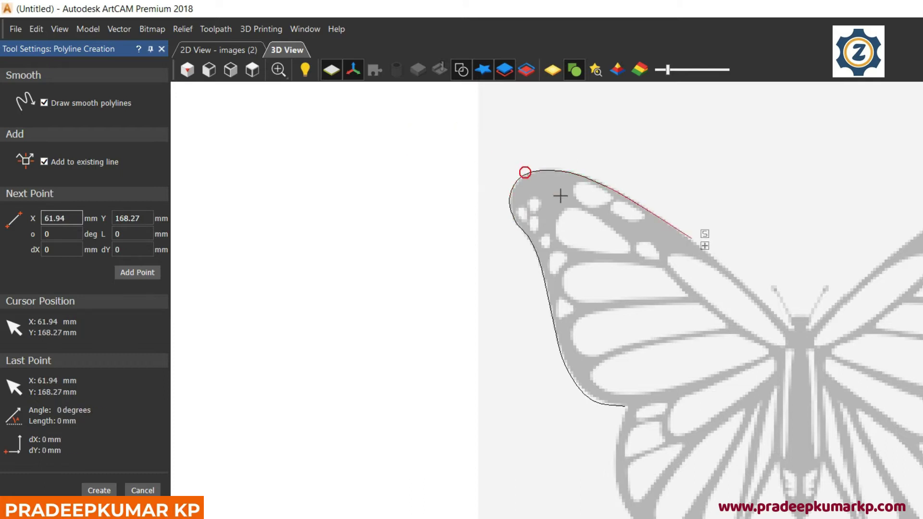
pyautogui.click(579, 214)
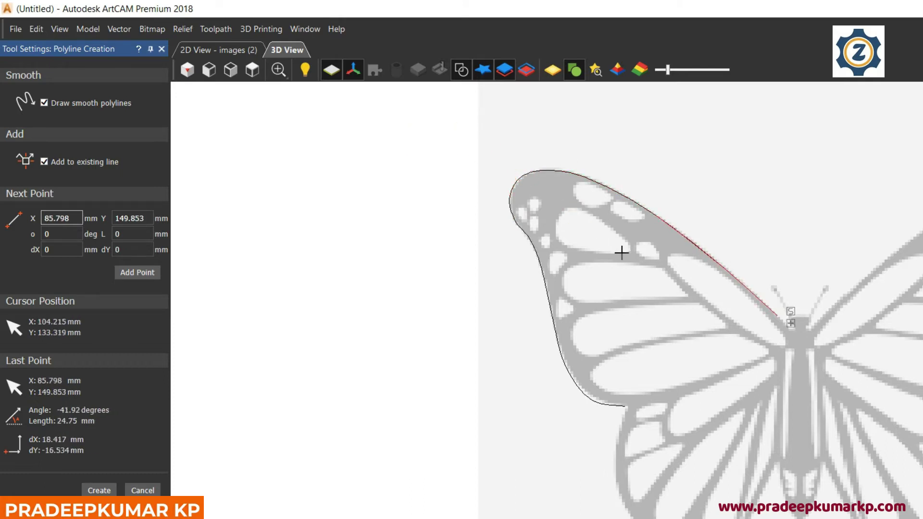
pyautogui.click(621, 253)
pyautogui.click(634, 266)
# - Continue the polyline from the wing-body junction up and around the antennae
pyautogui.scroll(4, 638, 262)
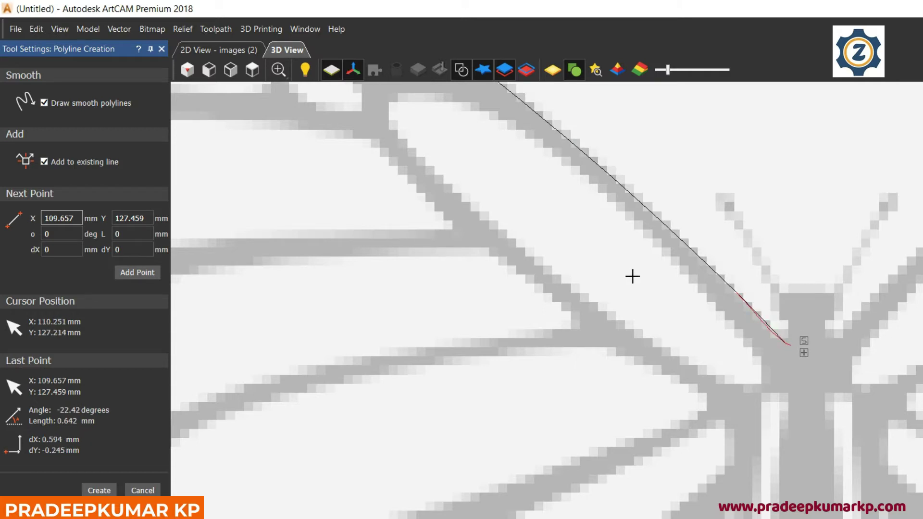
pyautogui.click(632, 274)
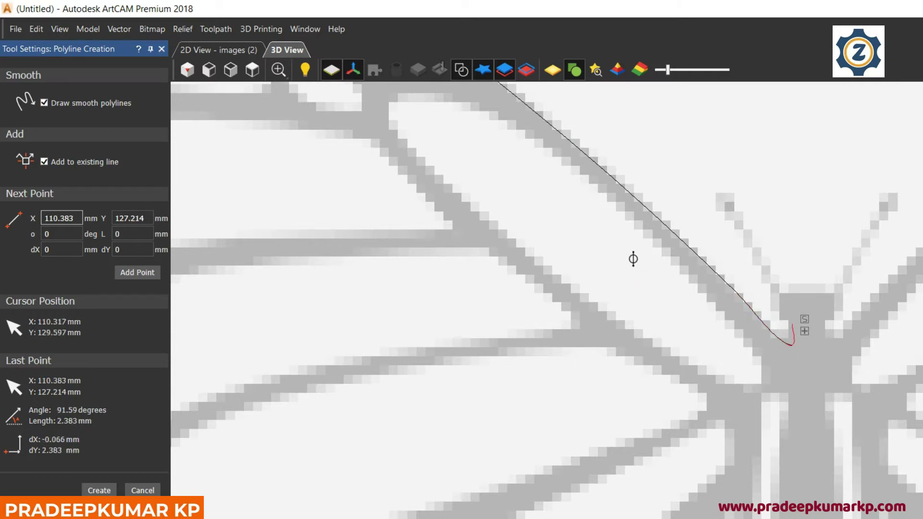
pyautogui.click(620, 255)
pyautogui.click(614, 240)
pyautogui.click(576, 170)
pyautogui.click(574, 164)
pyautogui.click(574, 159)
pyautogui.click(575, 152)
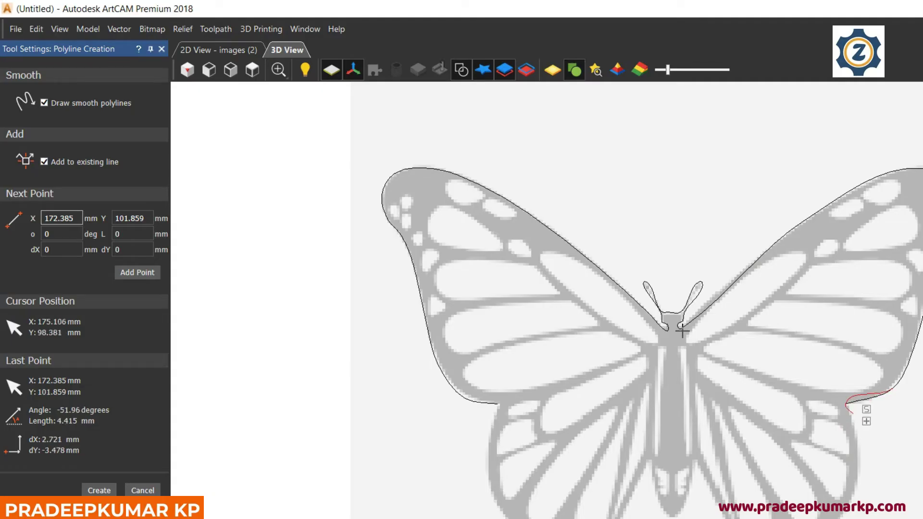
# - Trace the right and lower wings around the tail and close the butterfly outline
pyautogui.click(685, 386)
pyautogui.click(649, 434)
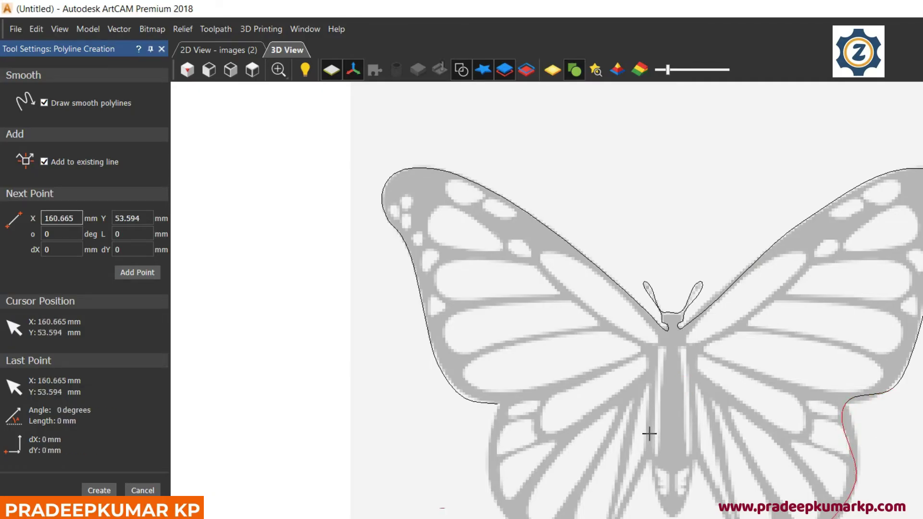
pyautogui.click(604, 448)
pyautogui.click(585, 431)
pyautogui.click(558, 369)
pyautogui.click(553, 368)
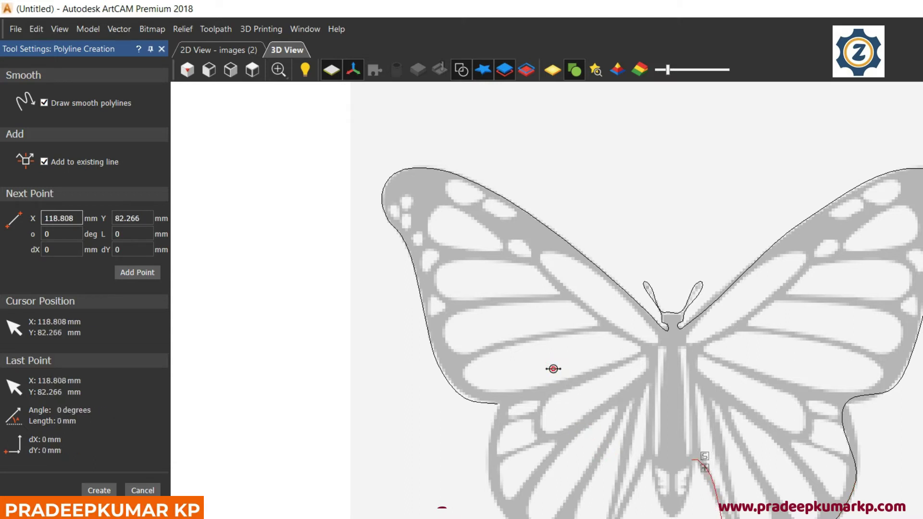
pyautogui.click(538, 413)
pyautogui.click(113, 392)
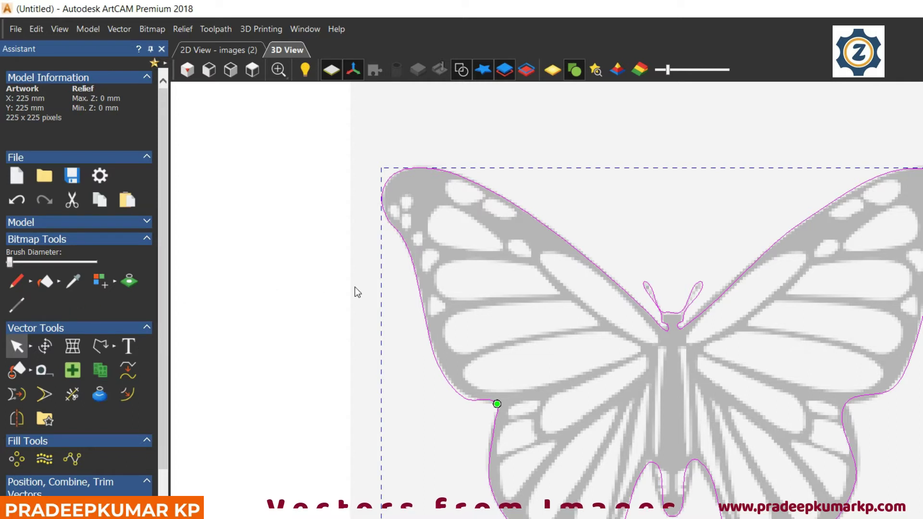
# - In node editing, insert and drag nodes so the lower-left wing outline hugs the edge
pyautogui.press('n')
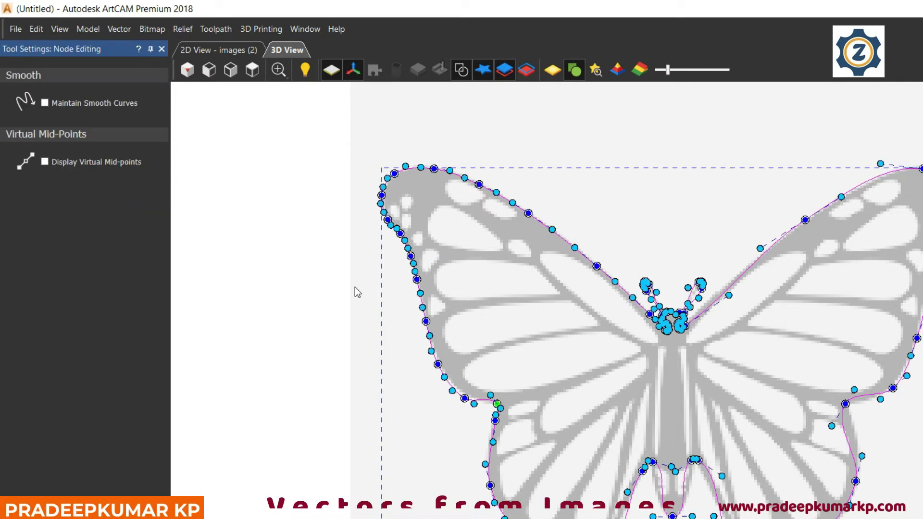
pyautogui.scroll(3, 431, 324)
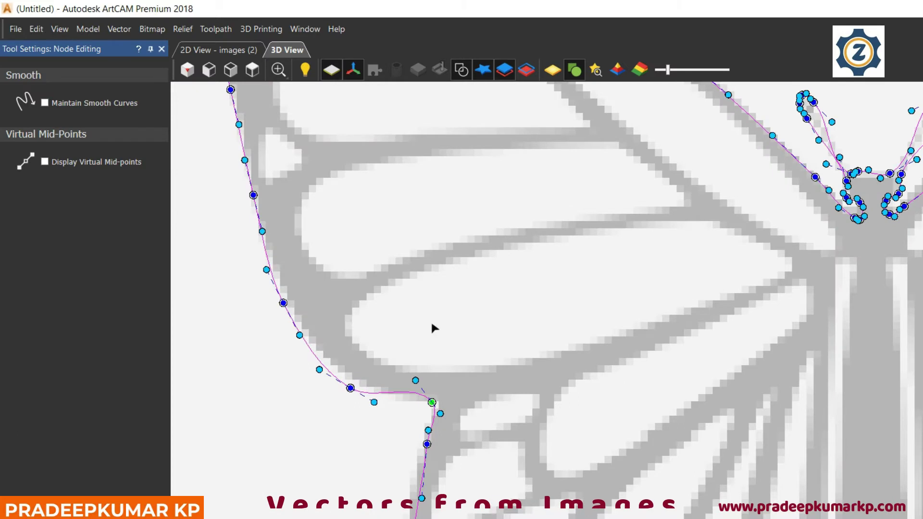
pyautogui.rightClick(342, 323)
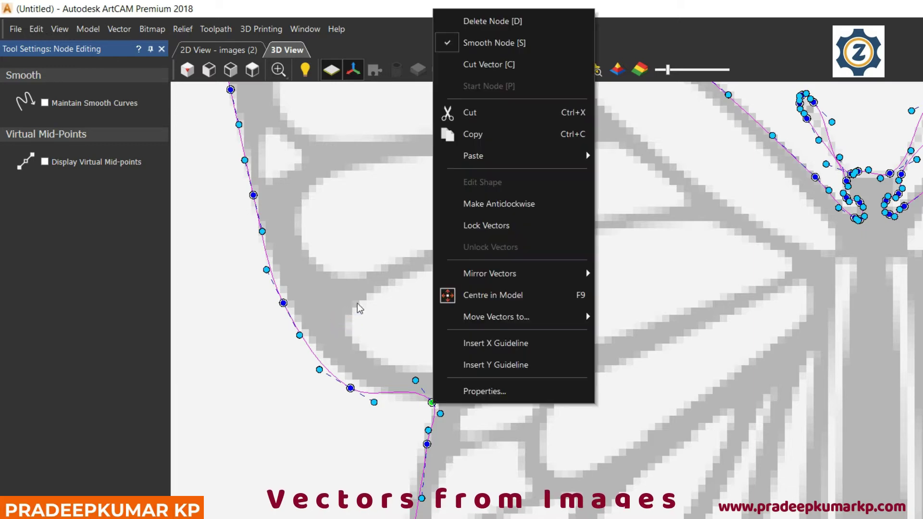
pyautogui.click(411, 40)
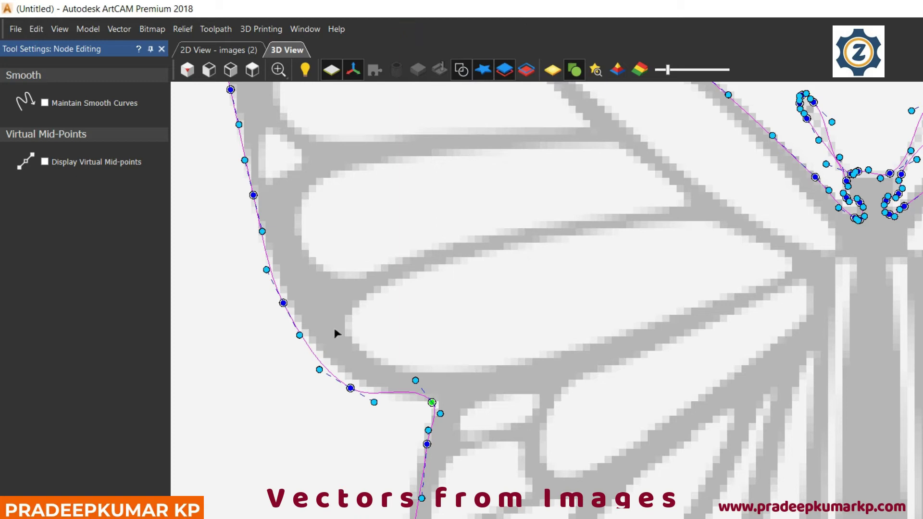
pyautogui.moveTo(352, 330)
pyautogui.mouseDown()
pyautogui.moveTo(377, 315)
pyautogui.moveTo(342, 337)
pyautogui.mouseUp()
pyautogui.press('i')
pyautogui.moveTo(333, 304); pyautogui.dragTo(326, 321)
pyautogui.press('i')
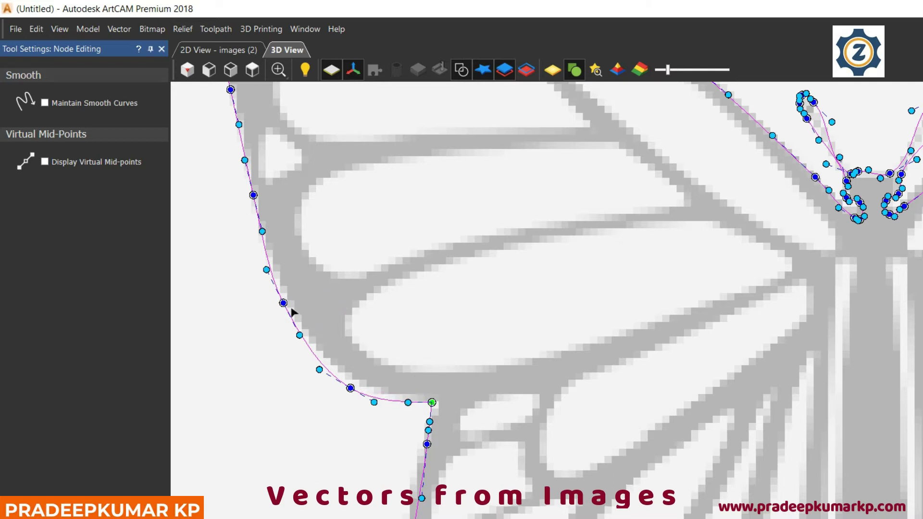
pyautogui.moveTo(274, 304); pyautogui.dragTo(275, 298)
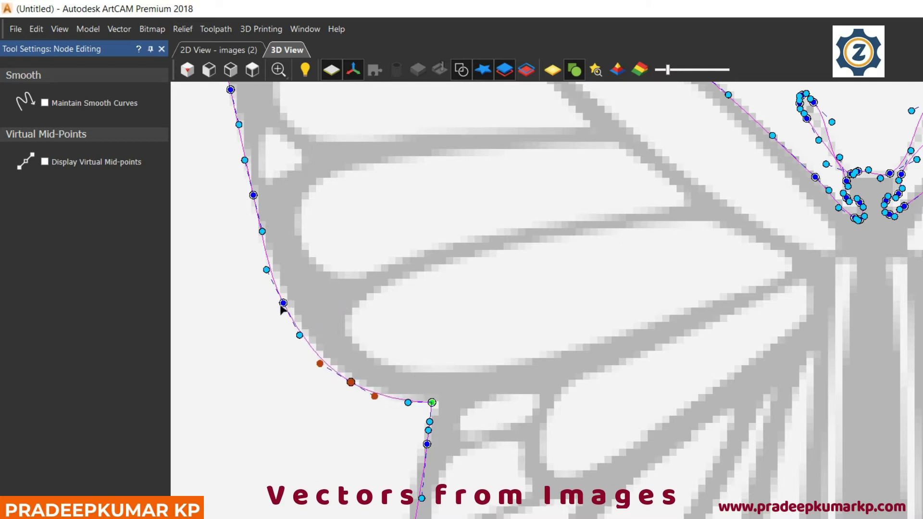
# - Convert the head span to a line, then an arc bulging upward, deleting an extra node
pyautogui.scroll(-2, 455, 292)
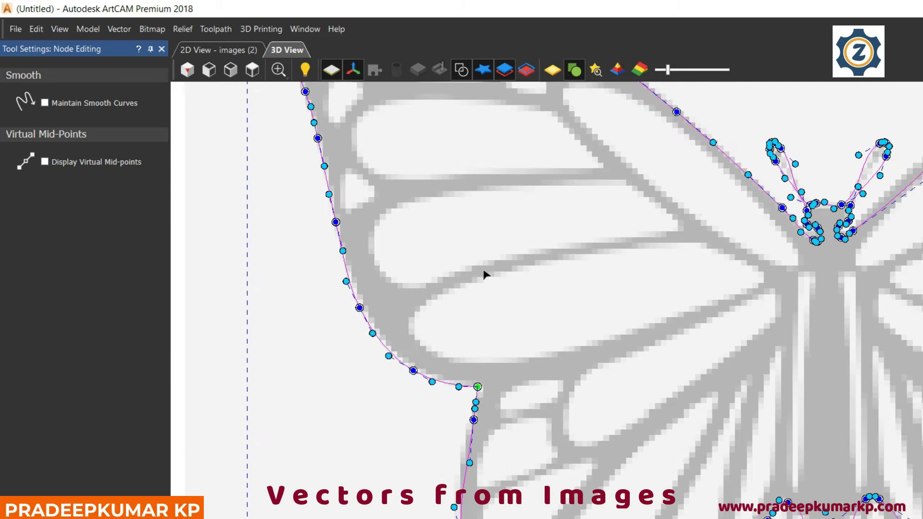
pyautogui.scroll(1, 661, 192)
pyautogui.scroll(1, 569, 210)
pyautogui.scroll(1, 568, 210)
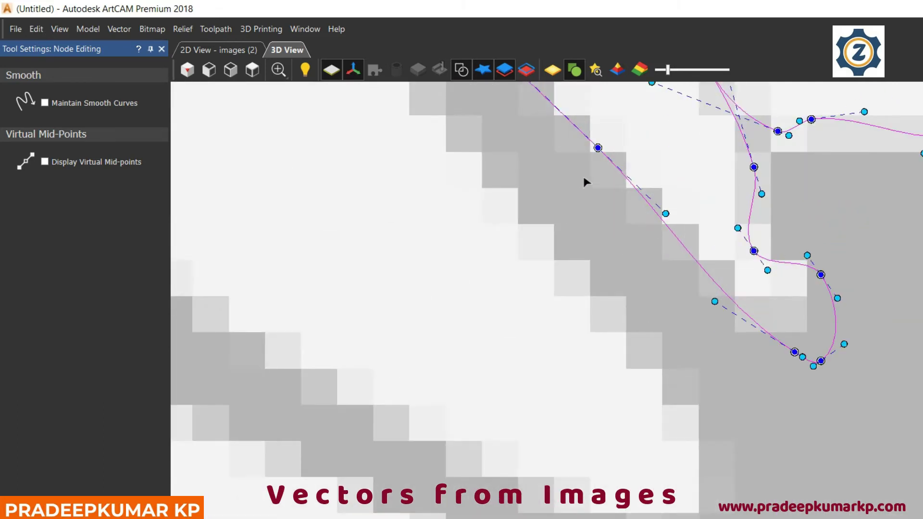
pyautogui.scroll(1, 607, 202)
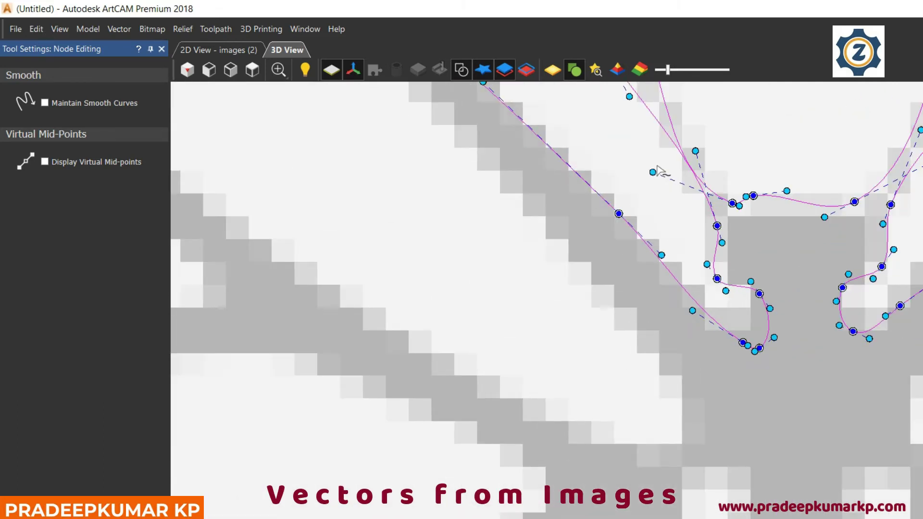
pyautogui.press('l')
pyautogui.moveTo(643, 160); pyautogui.dragTo(643, 150)
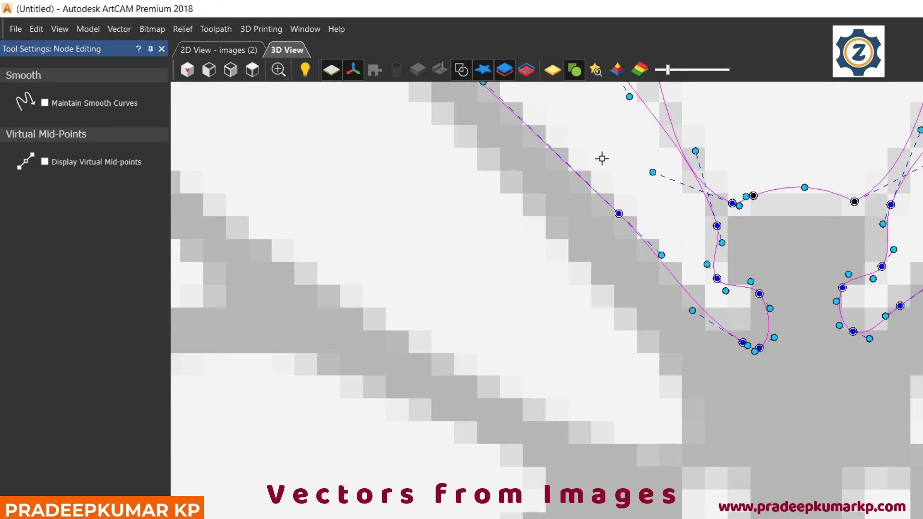
pyautogui.press('d')
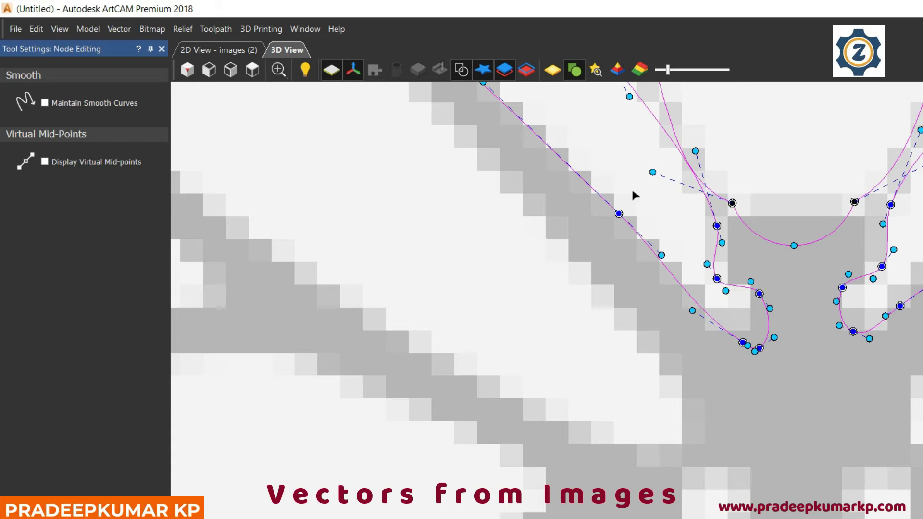
pyautogui.moveTo(637, 198); pyautogui.dragTo(638, 145)
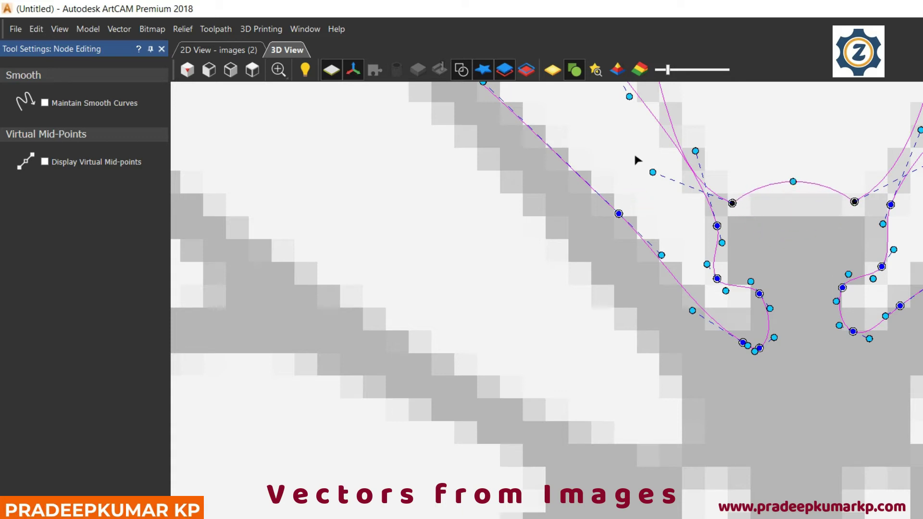
# - Delete a stray node beside the body and move the neighbouring node up to smooth the outline
pyautogui.press('d')
pyautogui.moveTo(607, 278); pyautogui.dragTo(594, 265)
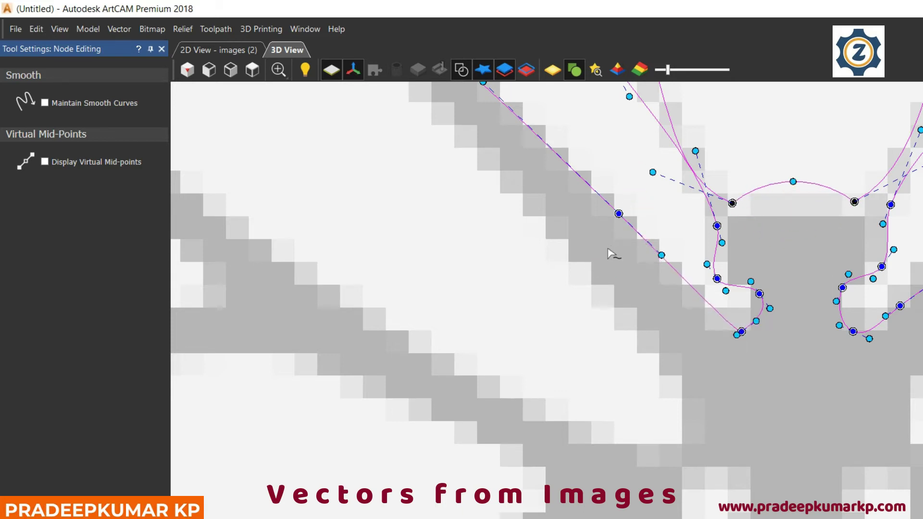
pyautogui.scroll(-3, 672, 280)
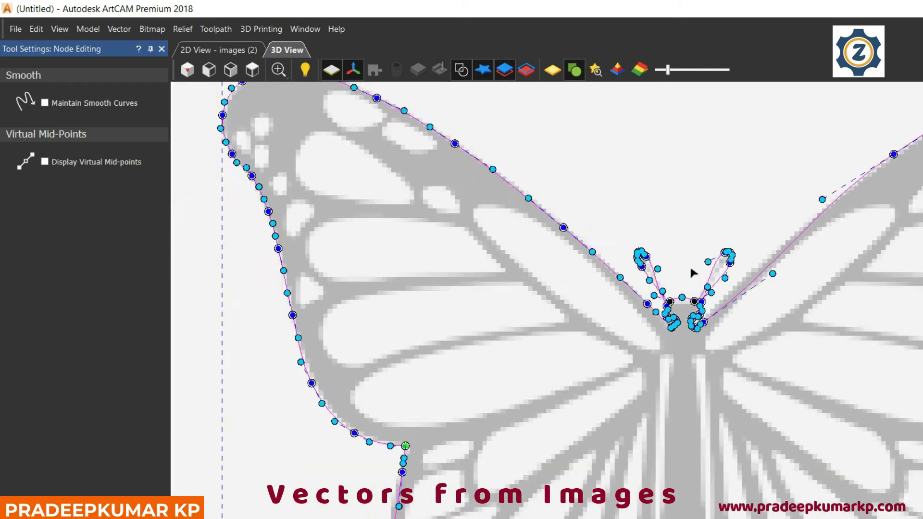
pyautogui.scroll(2, 726, 284)
pyautogui.scroll(-1, 656, 344)
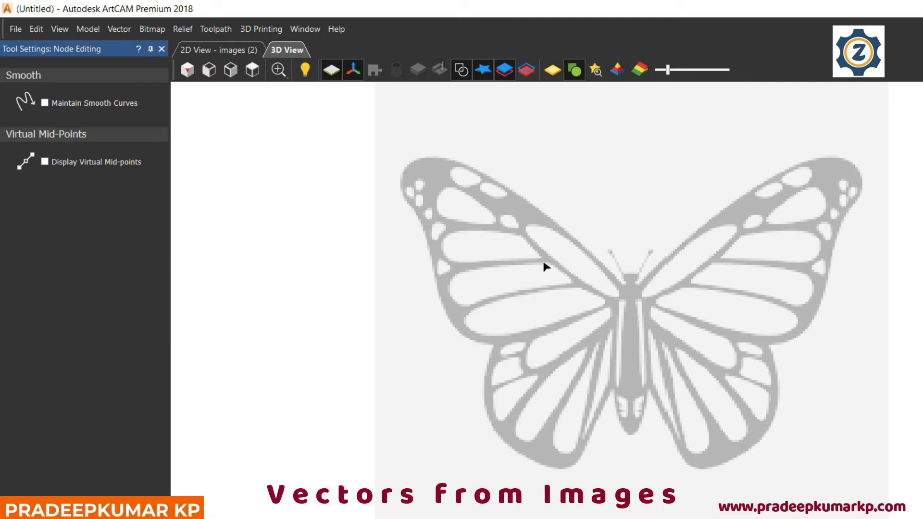
pyautogui.scroll(-2, 543, 262)
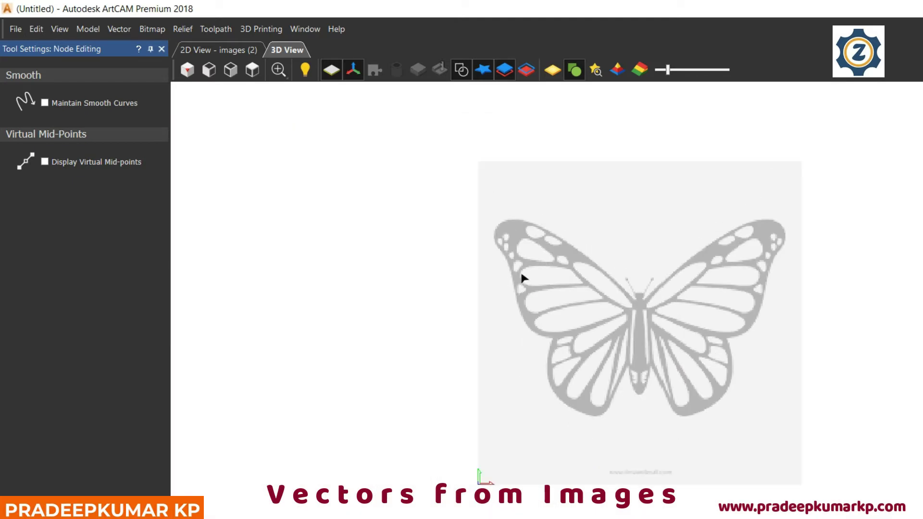
pyautogui.scroll(2, 522, 268)
pyautogui.scroll(1, 510, 267)
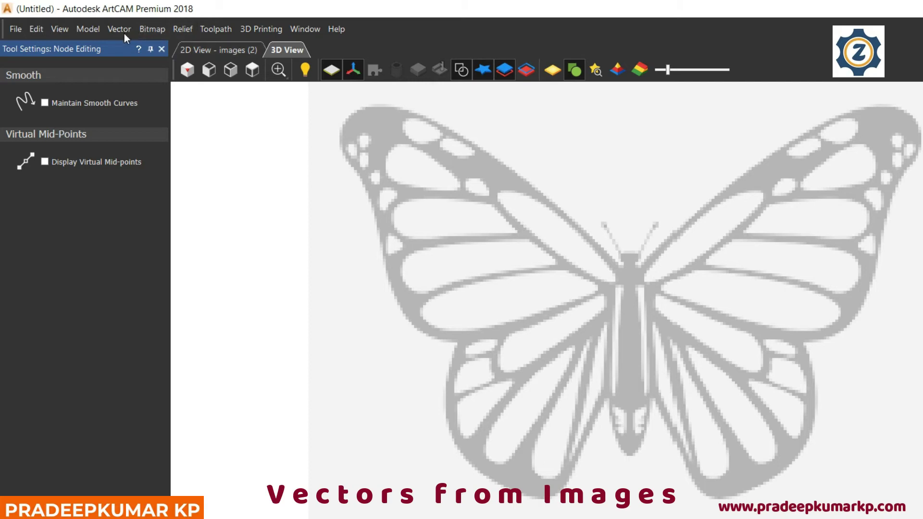
pyautogui.click(100, 29)
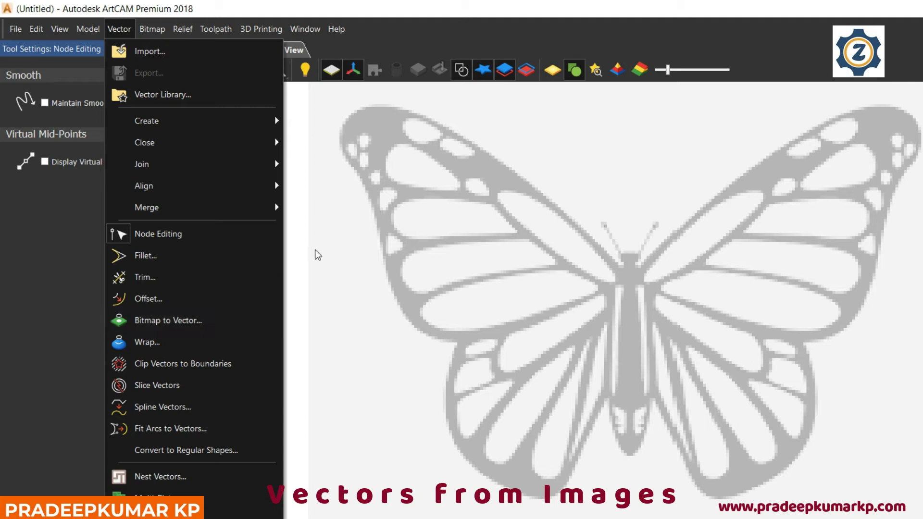
pyautogui.click(59, 41)
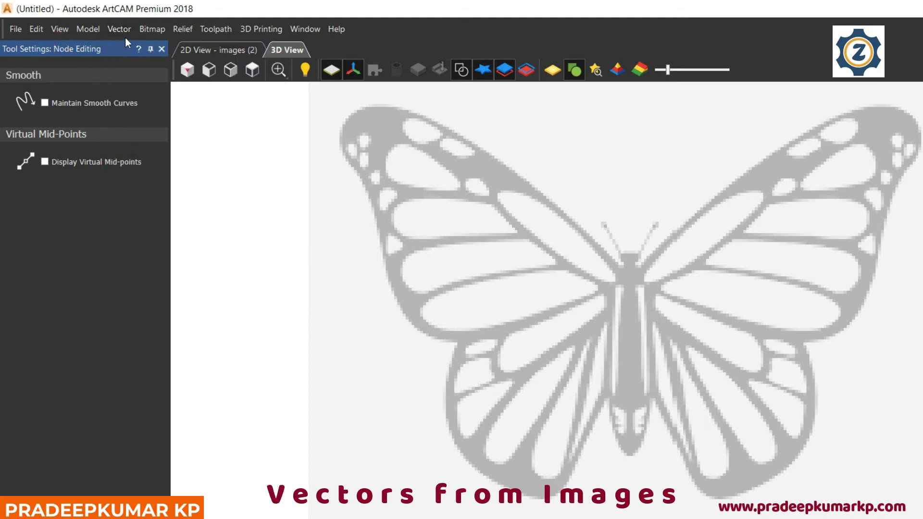
# - In Bitmap to Vector, reduce the butterfly image to a maximum of 2 colours
pyautogui.click(162, 49)
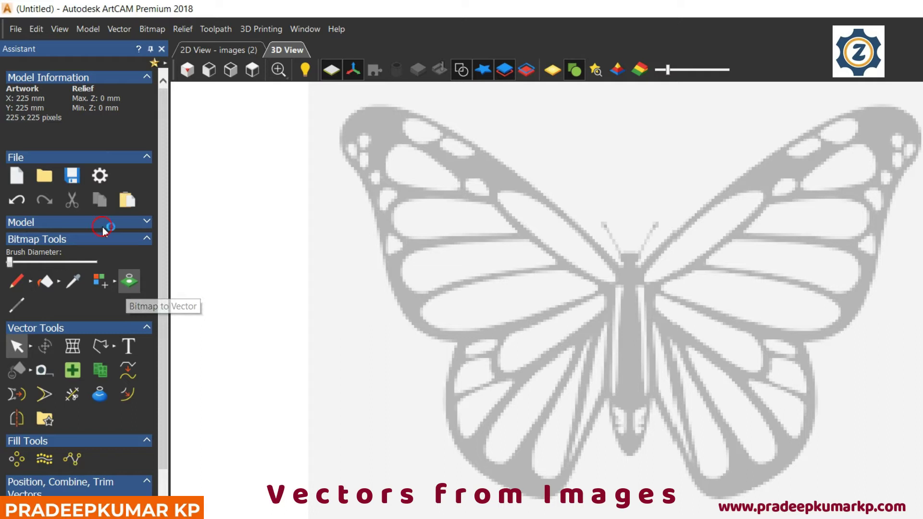
pyautogui.click(129, 282)
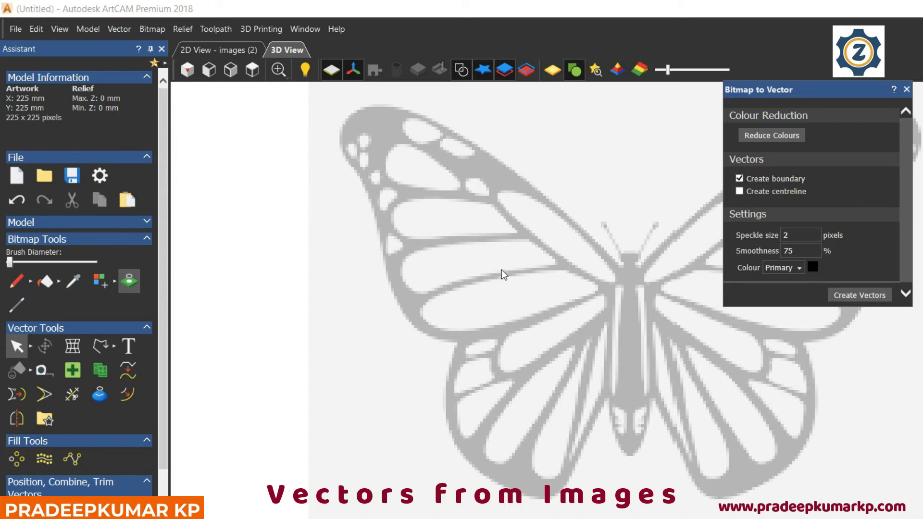
pyautogui.click(619, 108)
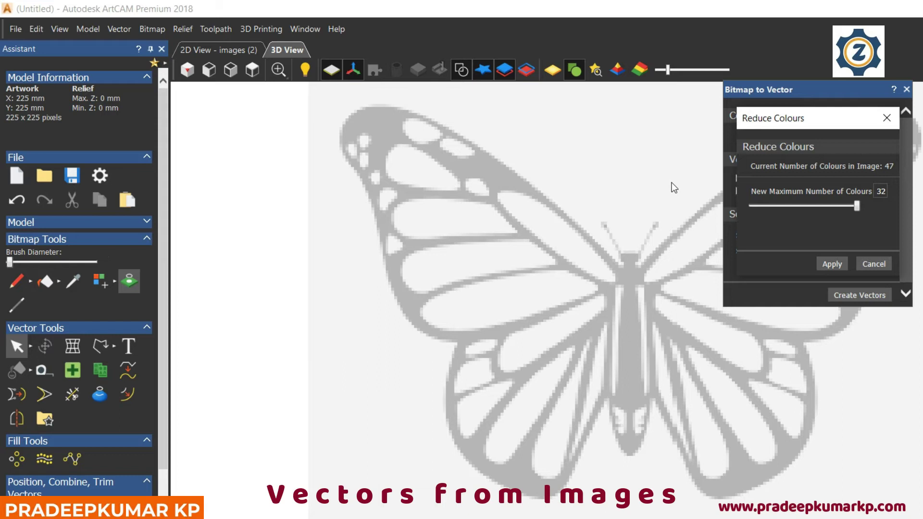
pyautogui.press('Left')
pyautogui.press('Left')
pyautogui.press('Right')
pyautogui.press('Right')
pyautogui.press('Left')
pyautogui.press('Left')
pyautogui.press('Left')
pyautogui.press('Left')
pyautogui.press('Left')
pyautogui.press('Left')
pyautogui.press('Left')
pyautogui.press('Left')
pyautogui.press('Left')
pyautogui.press('Left')
pyautogui.press('Left')
pyautogui.press('Left')
pyautogui.press('Left')
pyautogui.press('Left')
pyautogui.press('Left')
pyautogui.press('Left')
pyautogui.press('Left')
pyautogui.press('Left')
pyautogui.press('Left')
pyautogui.press('Left')
pyautogui.press('Left')
pyautogui.press('Left')
pyautogui.press('Left')
pyautogui.press('Left')
pyautogui.press('Left')
pyautogui.press('Left')
pyautogui.press('Left')
pyautogui.press('Left')
pyautogui.press('Left')
pyautogui.press('Left')
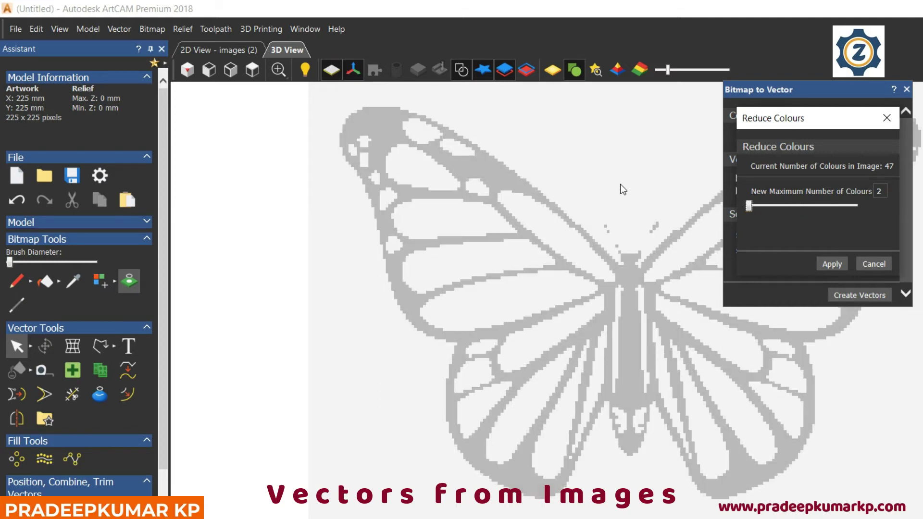
pyautogui.click(670, 216)
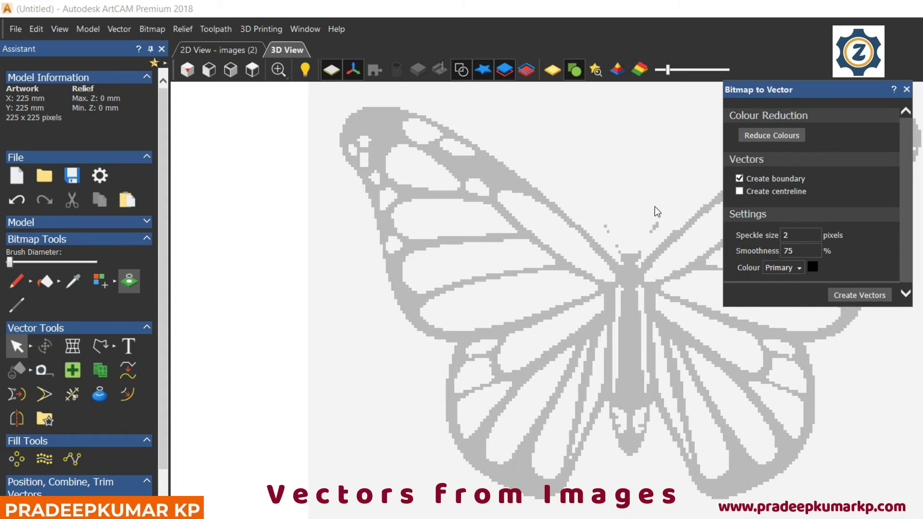
# - Create boundary vectors from the 2-colour butterfly and adjust the bitmap fade to check them
pyautogui.click(702, 235)
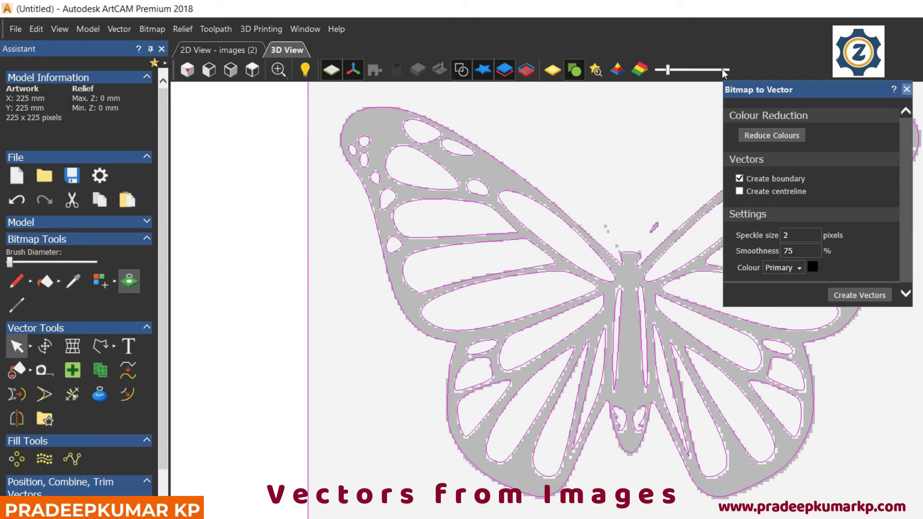
pyautogui.click(906, 90)
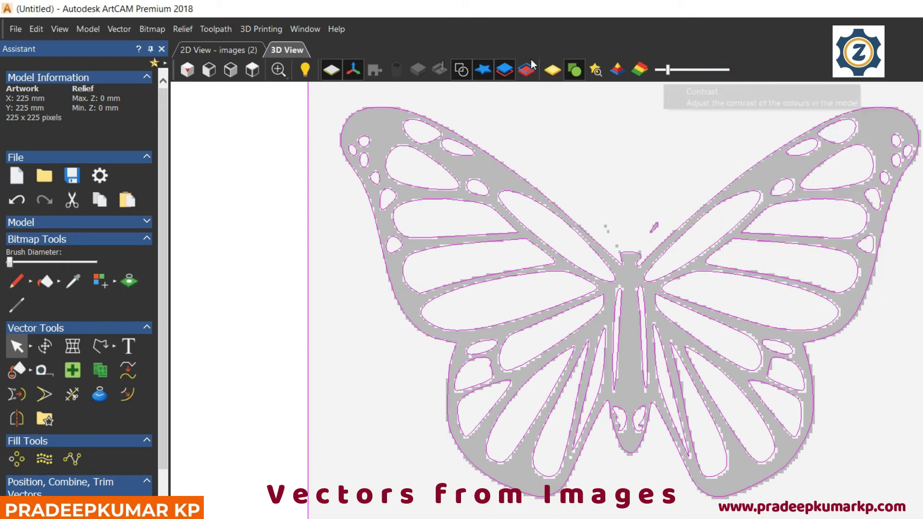
pyautogui.moveTo(667, 69)
pyautogui.mouseDown()
pyautogui.moveTo(692, 70)
pyautogui.moveTo(665, 69)
pyautogui.mouseUp()
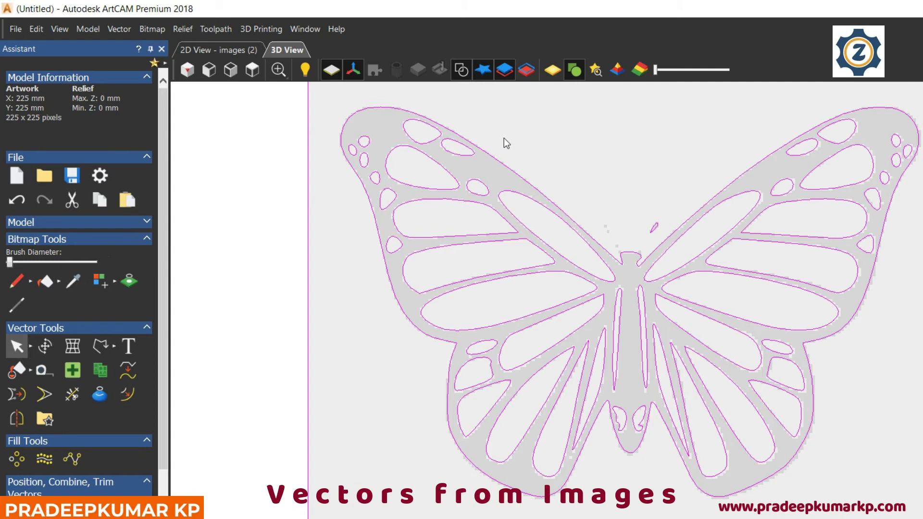
pyautogui.scroll(-3, 584, 214)
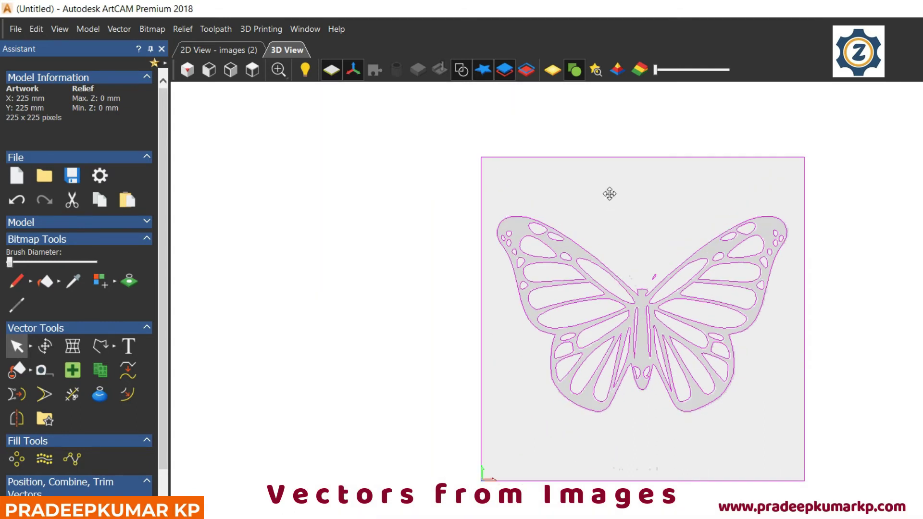
pyautogui.scroll(1, 616, 179)
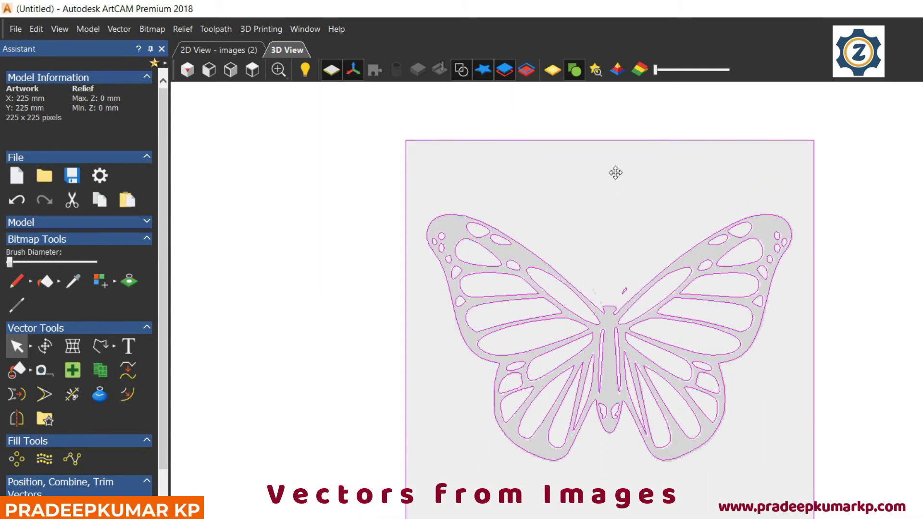
# - Try selecting all the butterfly vectors, then begin a selection box around the artwork
pyautogui.rightClick(615, 172)
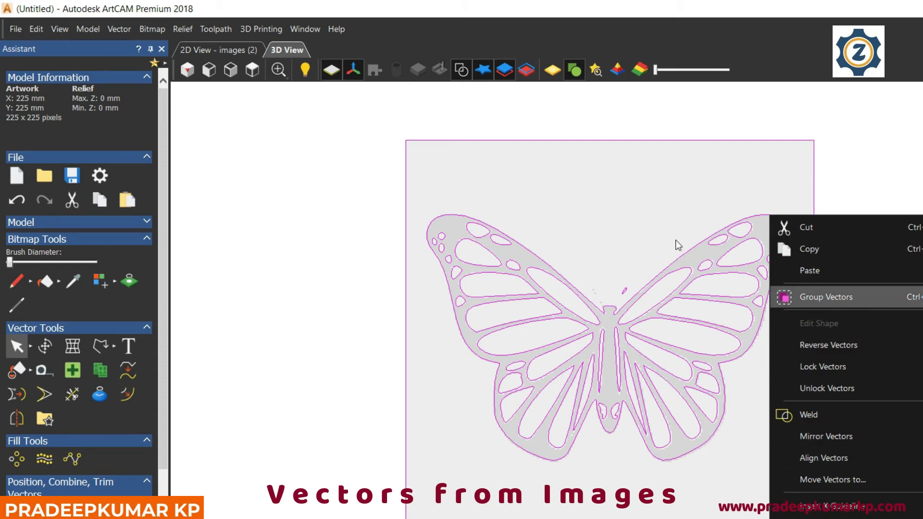
pyautogui.click(553, 168)
pyautogui.hotkey('ctrl', 'a')
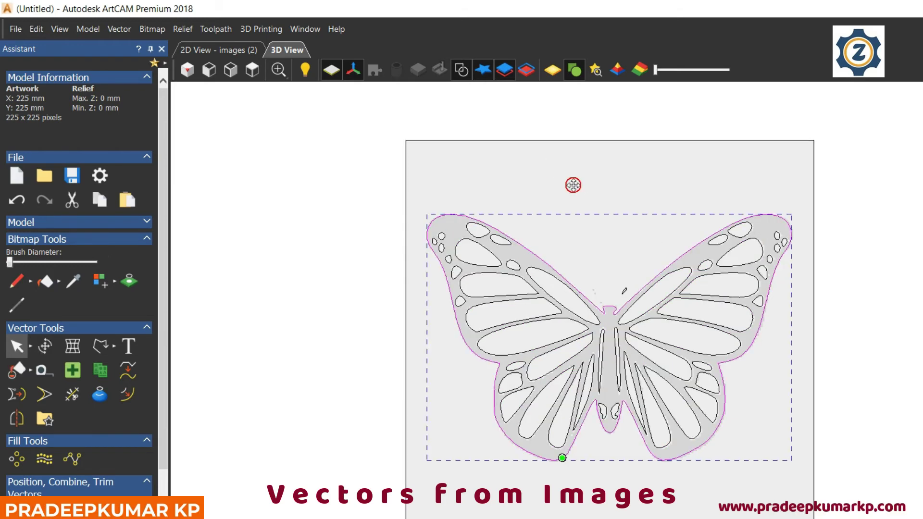
pyautogui.scroll(1, 568, 244)
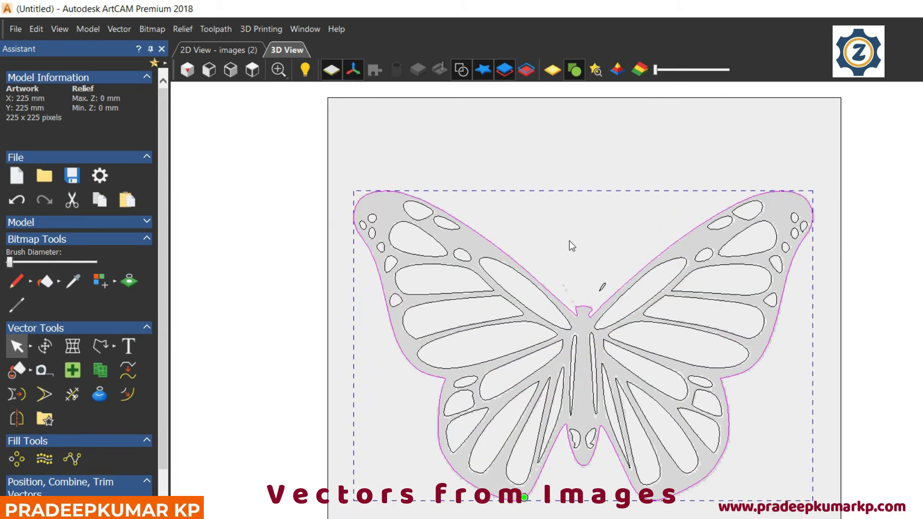
pyautogui.scroll(2, 569, 240)
pyautogui.scroll(-1, 569, 241)
pyautogui.click(648, 257)
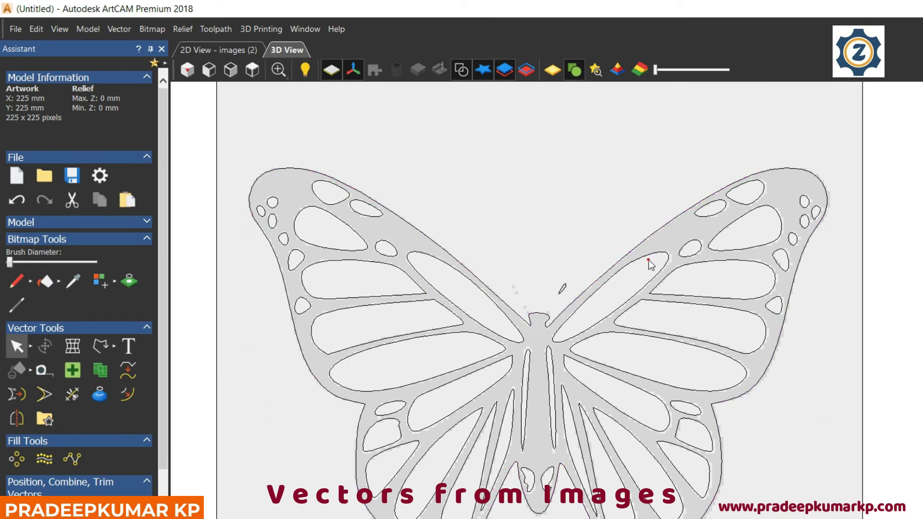
pyautogui.scroll(-1, 649, 258)
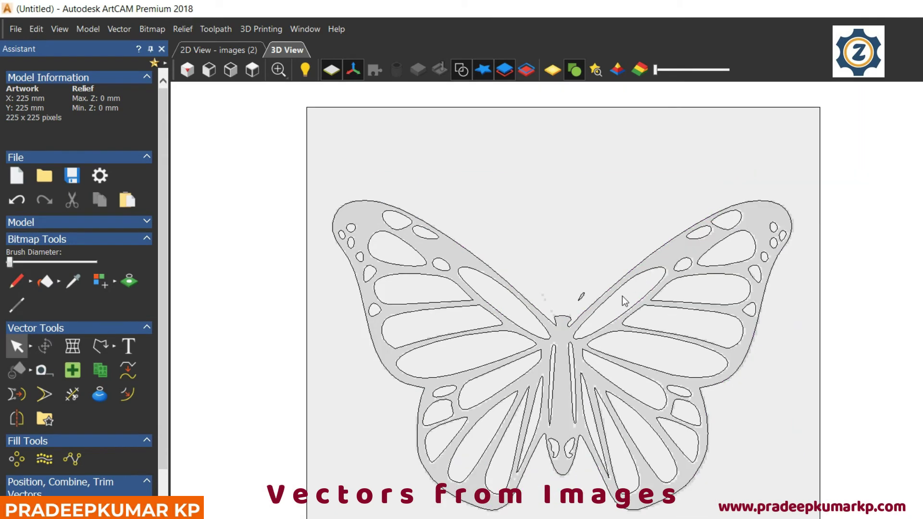
pyautogui.scroll(-1, 621, 308)
pyautogui.moveTo(609, 399); pyautogui.dragTo(310, 129)
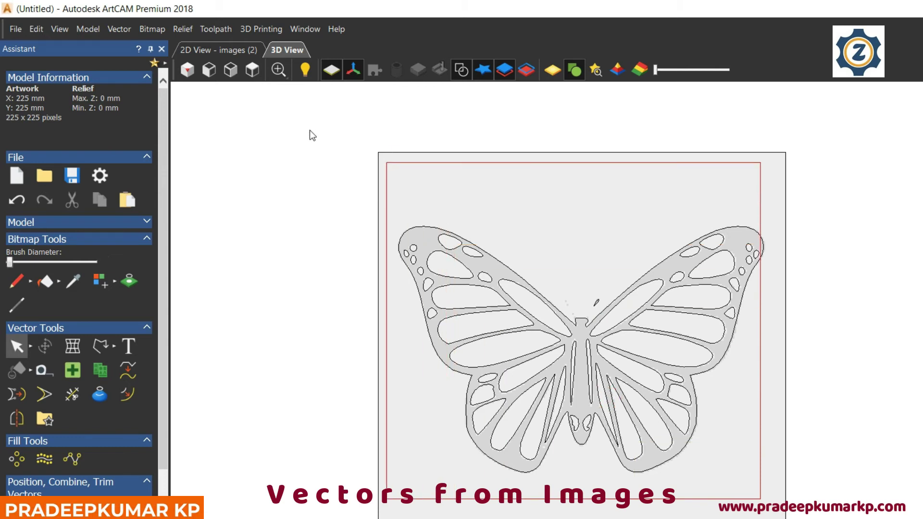
# - Box-select every traced butterfly vector
pyautogui.click(476, 315)
pyautogui.click(585, 356)
pyautogui.click(618, 406)
pyautogui.moveTo(306, 131); pyautogui.dragTo(308, 131)
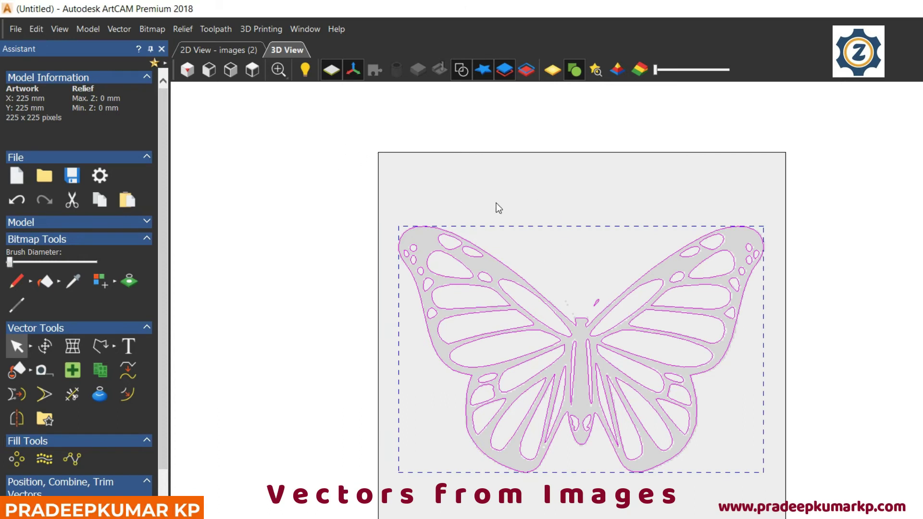
# - Export the selected vectors as EPS file 'butterfly' in the customers folder
pyautogui.click(100, 28)
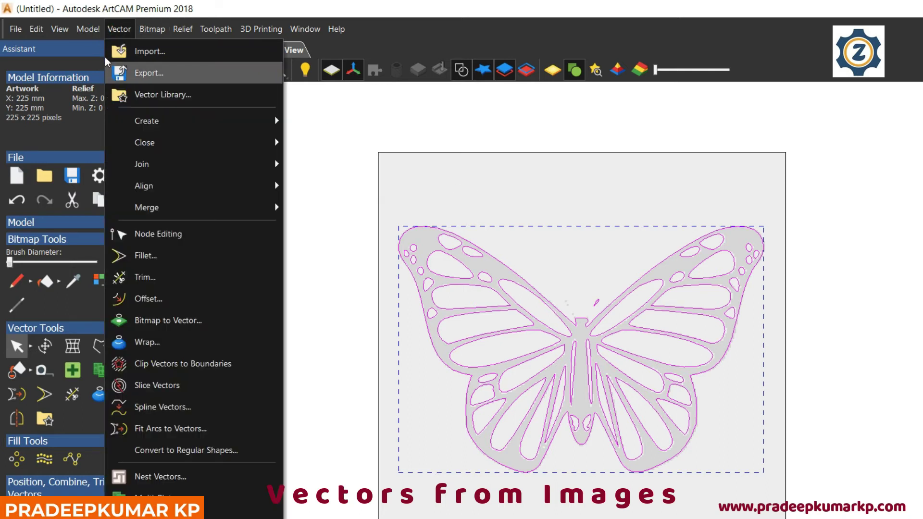
pyautogui.click(111, 72)
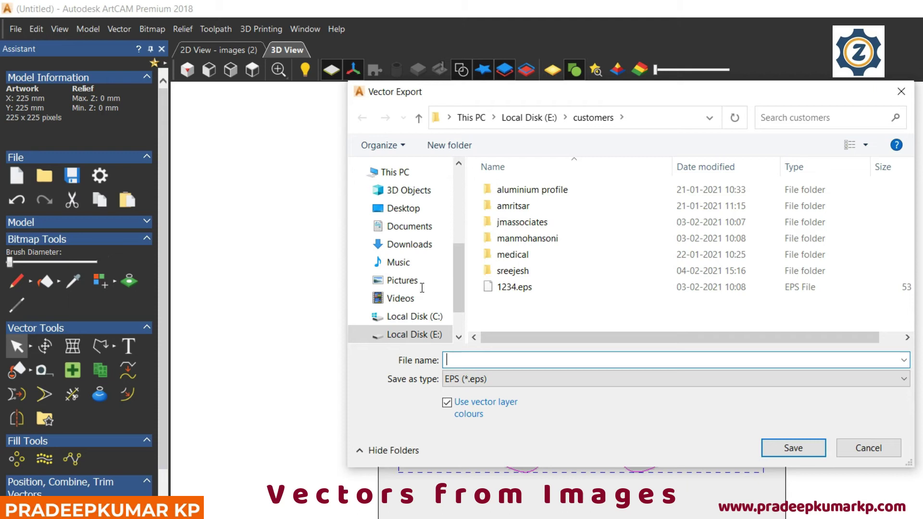
pyautogui.write('butterfly')
pyautogui.press('Tab')
pyautogui.press('Return')
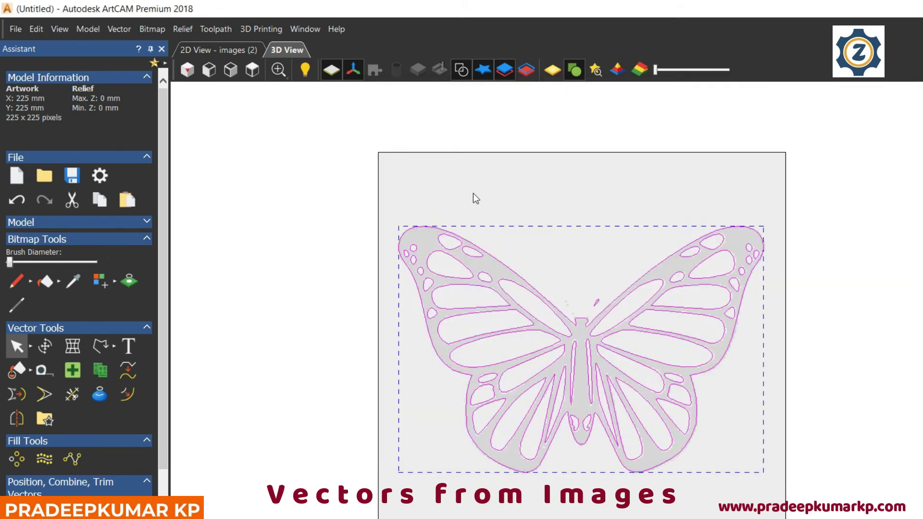
pyautogui.click(424, 152)
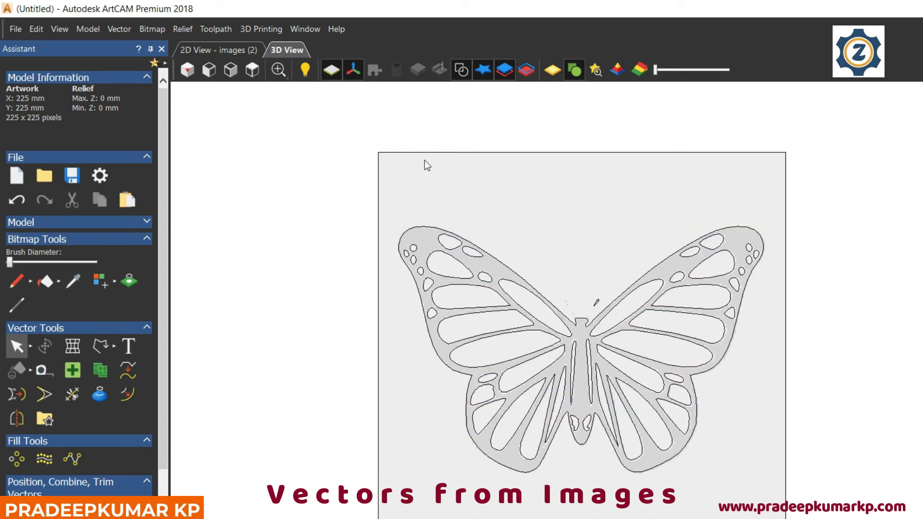
# - Close the butterfly model without saving changes
pyautogui.click(14, 30)
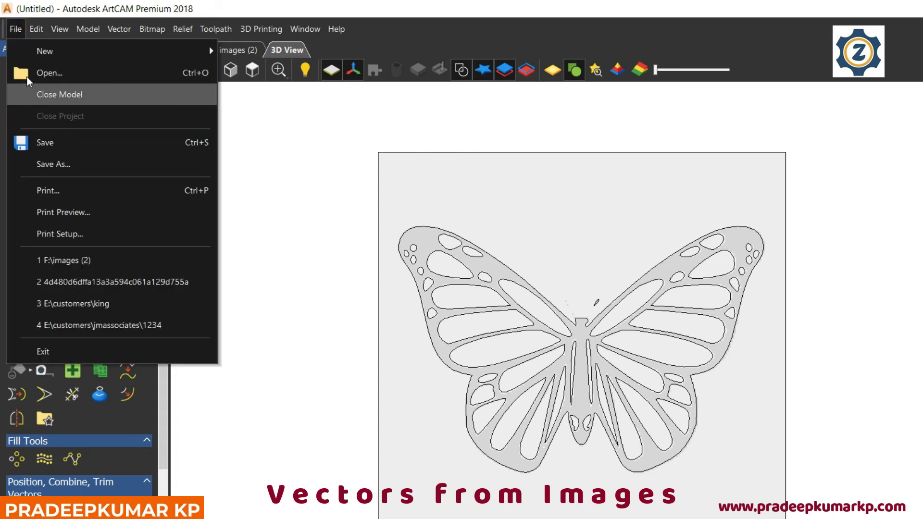
pyautogui.click(17, 95)
pyautogui.press('Tab')
pyautogui.press('Return')
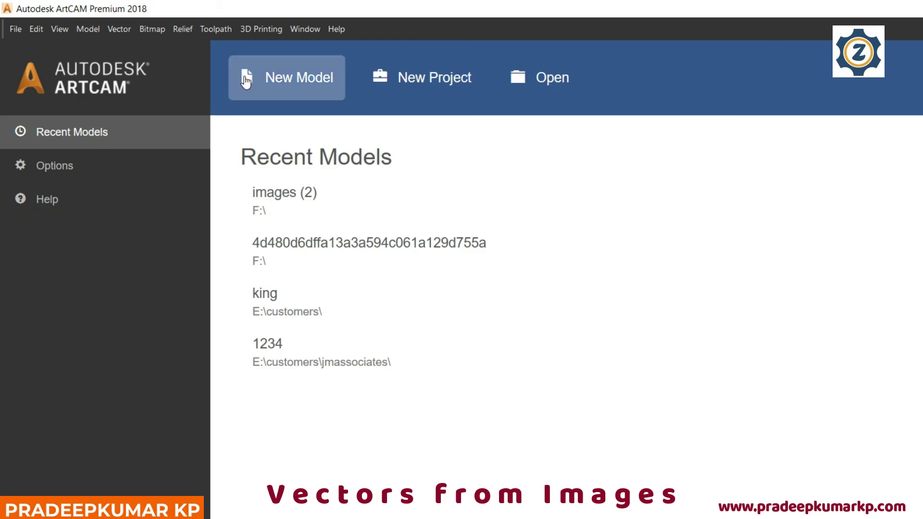
# - Create a new 100 x 100 mm model
pyautogui.click(298, 78)
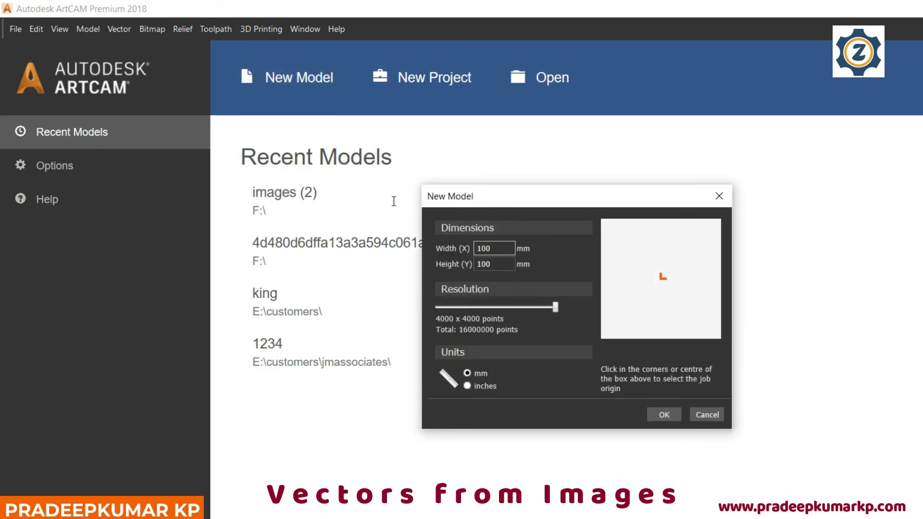
pyautogui.press('Return')
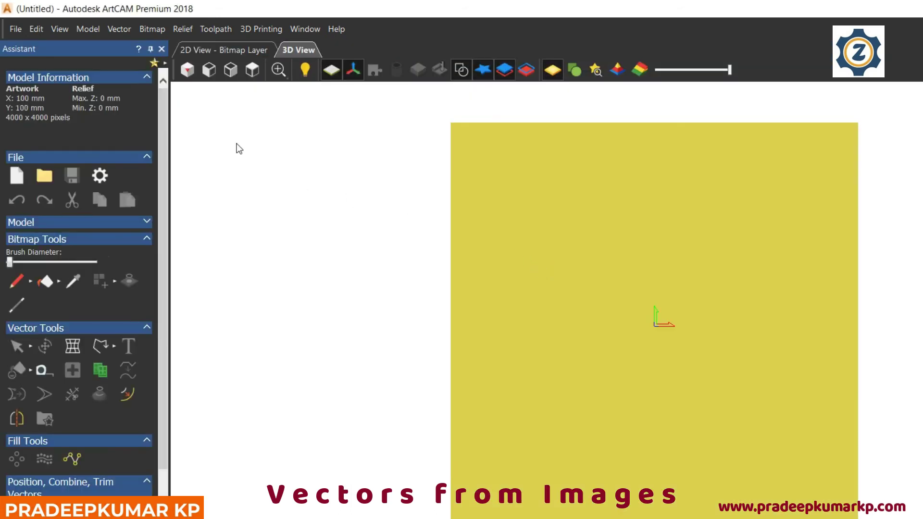
pyautogui.click(91, 27)
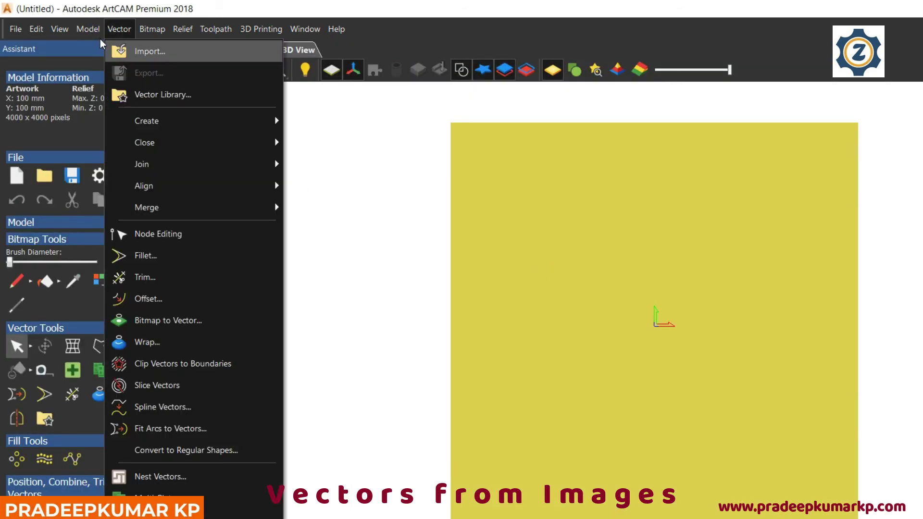
# - Import butterfly.eps as vectors (201.403 x 135.865 mm) and open the Transform tool settings
pyautogui.click(144, 51)
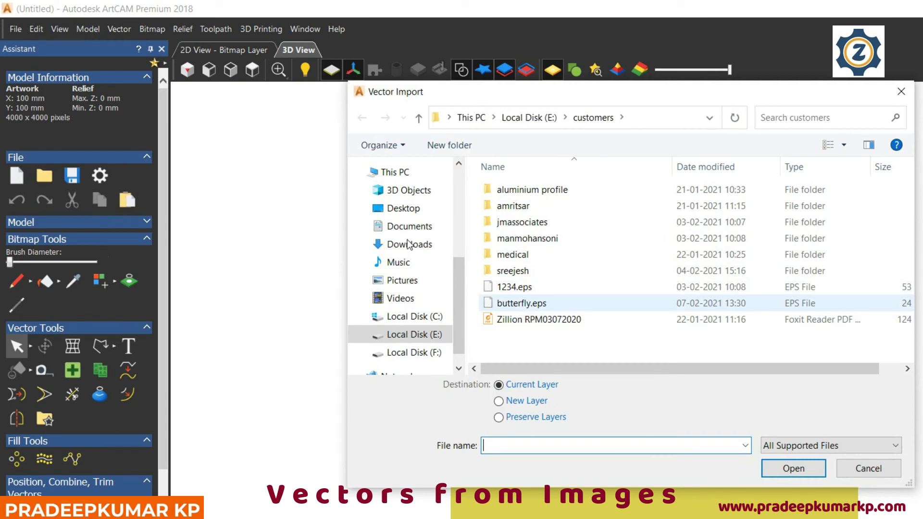
pyautogui.click(412, 243)
pyautogui.press('Return')
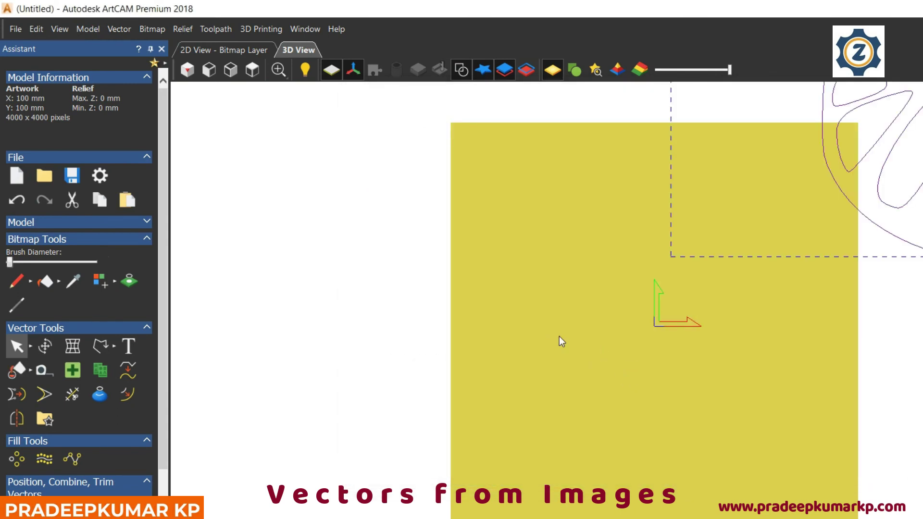
pyautogui.scroll(-7, 564, 325)
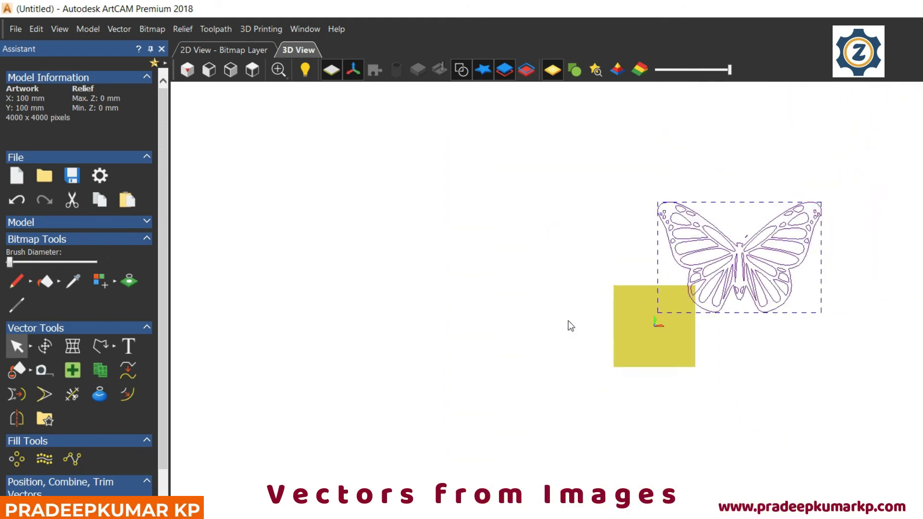
pyautogui.scroll(2, 568, 321)
pyautogui.click(45, 346)
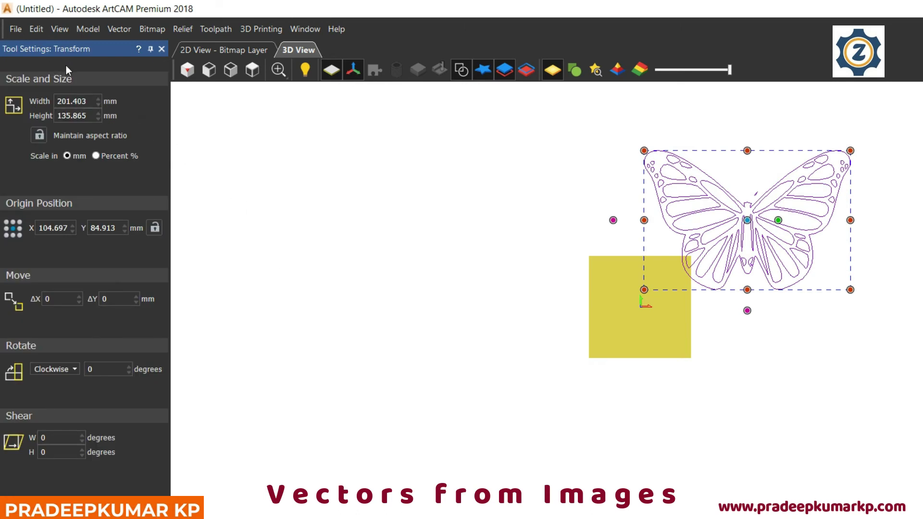
# - Resize the butterfly proportionally to 100 mm wide (67.459 mm high), undoing a distorted first attempt
pyautogui.moveTo(88, 102); pyautogui.dragTo(48, 101)
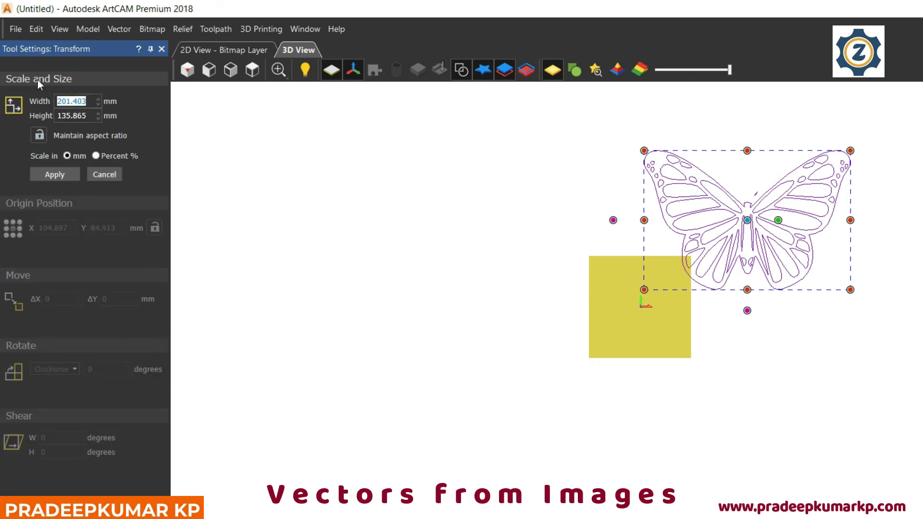
pyautogui.write('1')
pyautogui.click(47, 139)
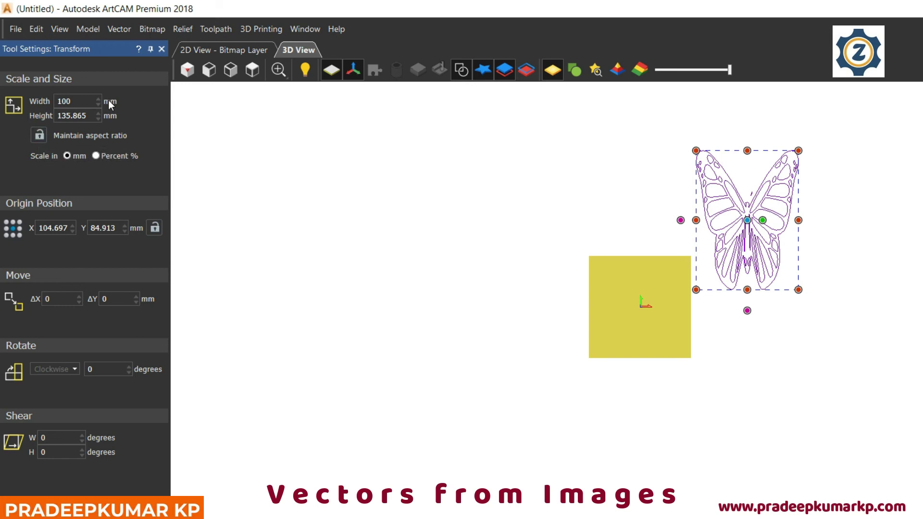
pyautogui.press('Return')
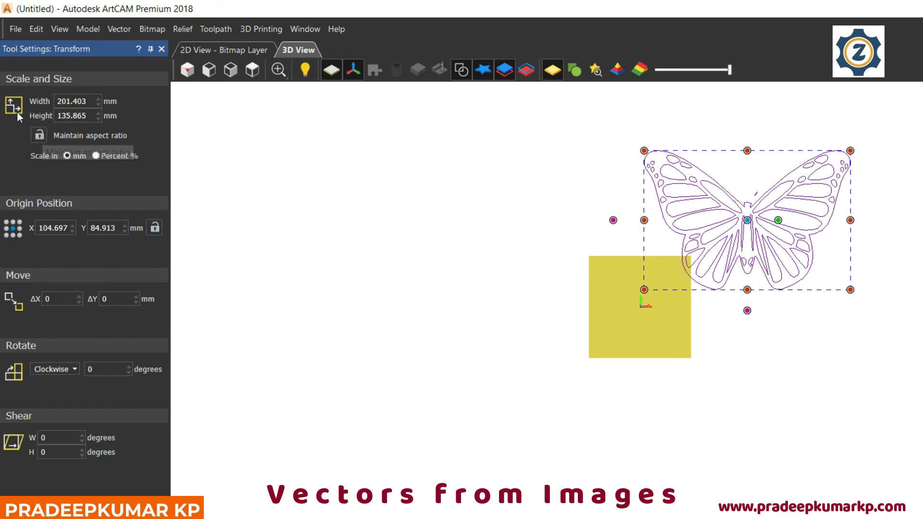
pyautogui.hotkey('ctrl', 'a')
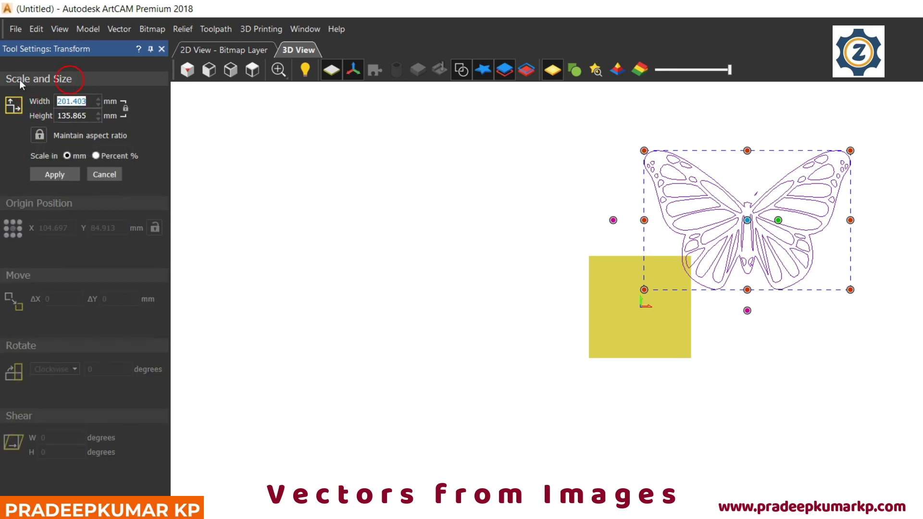
pyautogui.write('100')
pyautogui.press('Return')
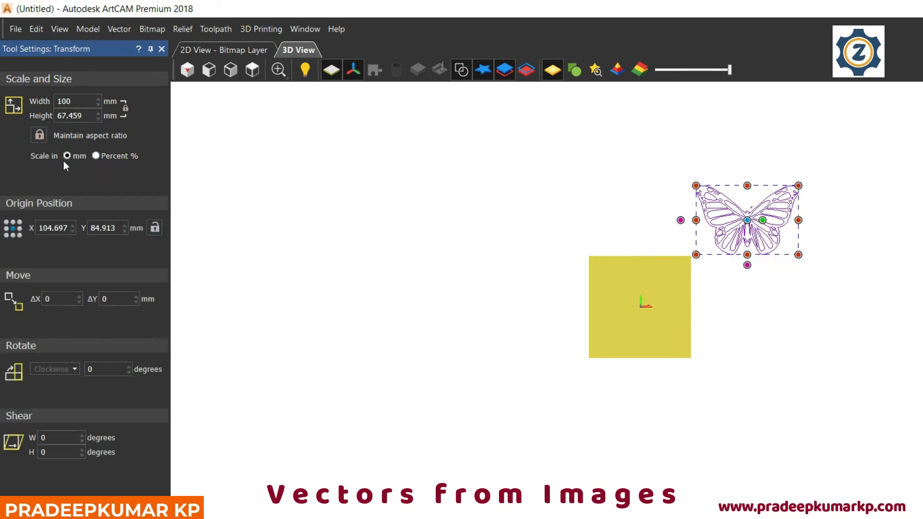
pyautogui.click(161, 49)
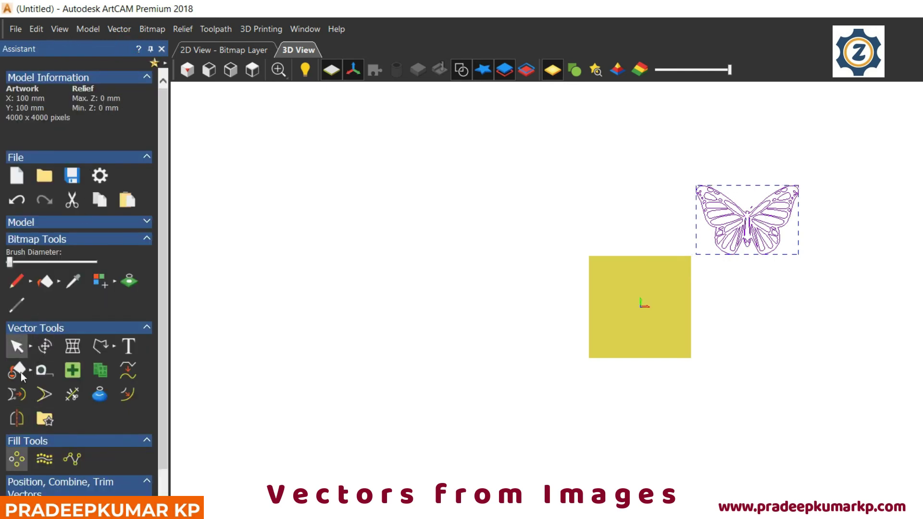
# - Centre the scaled butterfly on the 100 x 100 mm model area with F9, then deselect it
pyautogui.click(156, 412)
pyautogui.press('F9')
pyautogui.scroll(7, 581, 220)
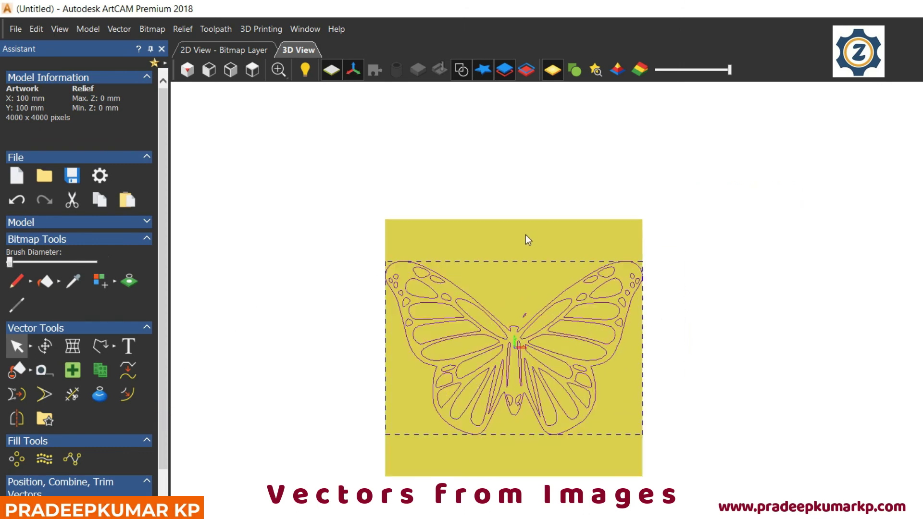
pyautogui.scroll(-1, 395, 189)
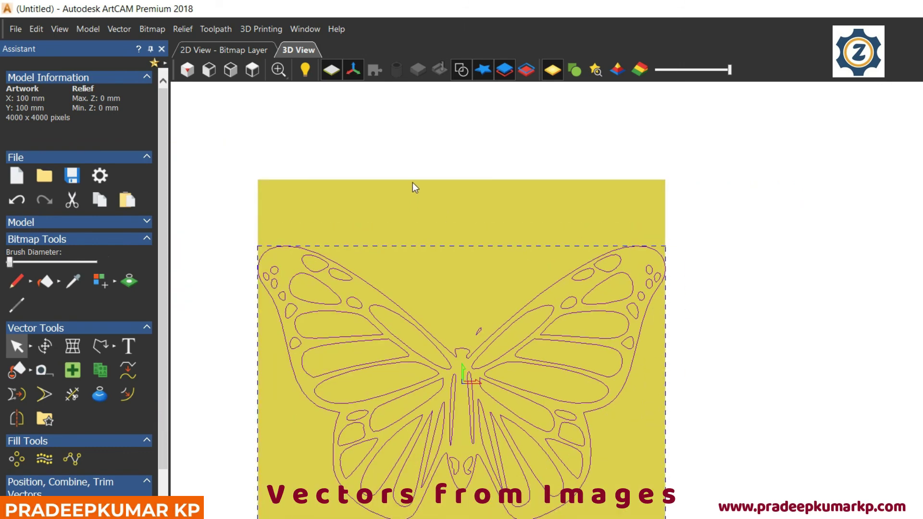
pyautogui.click(389, 228)
pyautogui.scroll(-1, 390, 228)
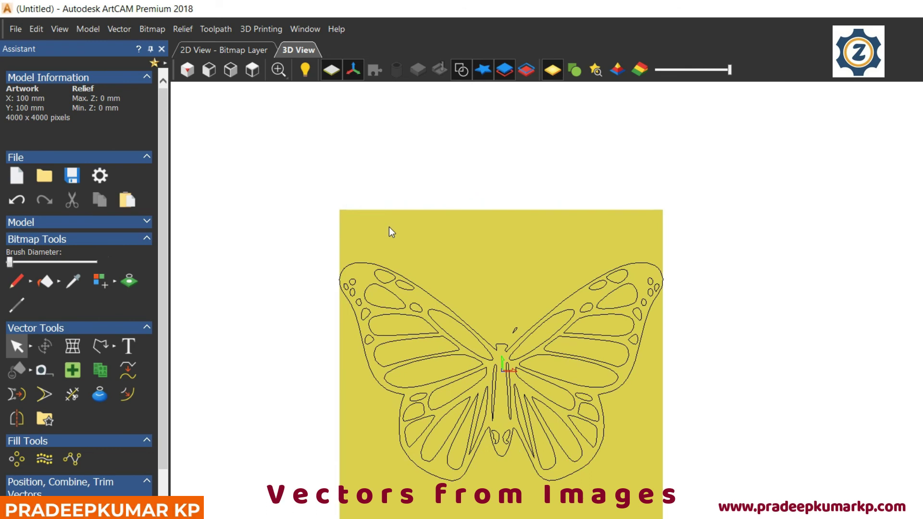
pyautogui.scroll(1, 389, 229)
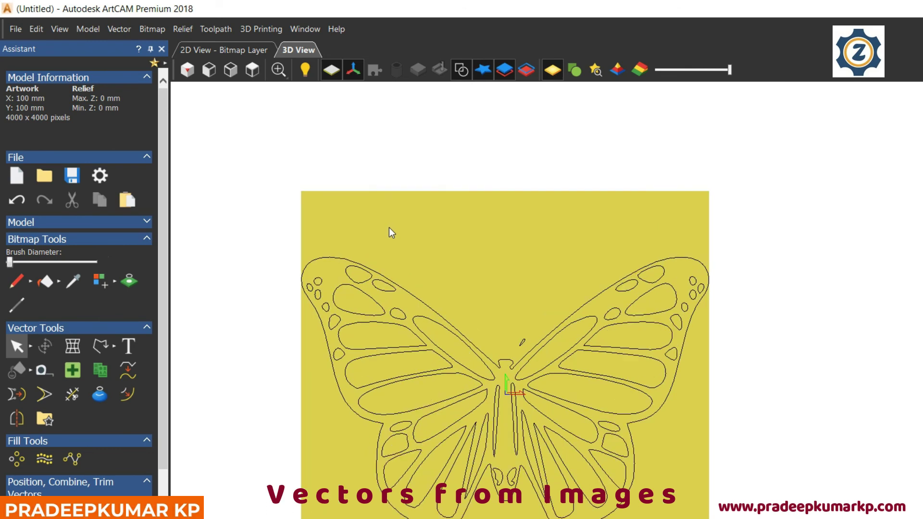
pyautogui.scroll(-1, 391, 233)
pyautogui.scroll(1, 391, 233)
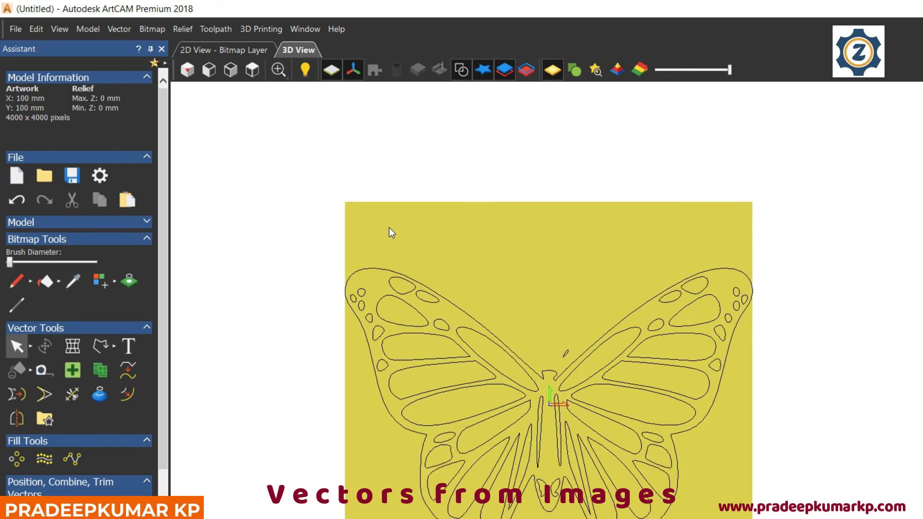
pyautogui.scroll(-1, 447, 236)
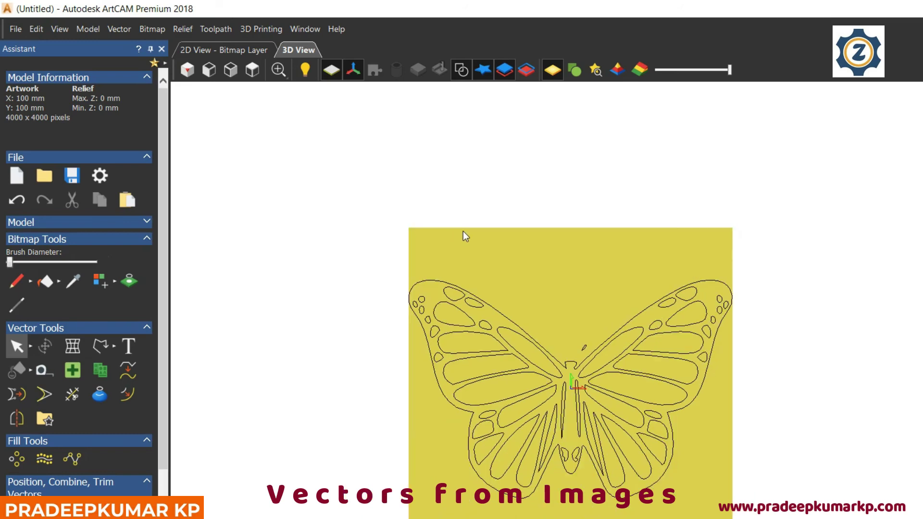